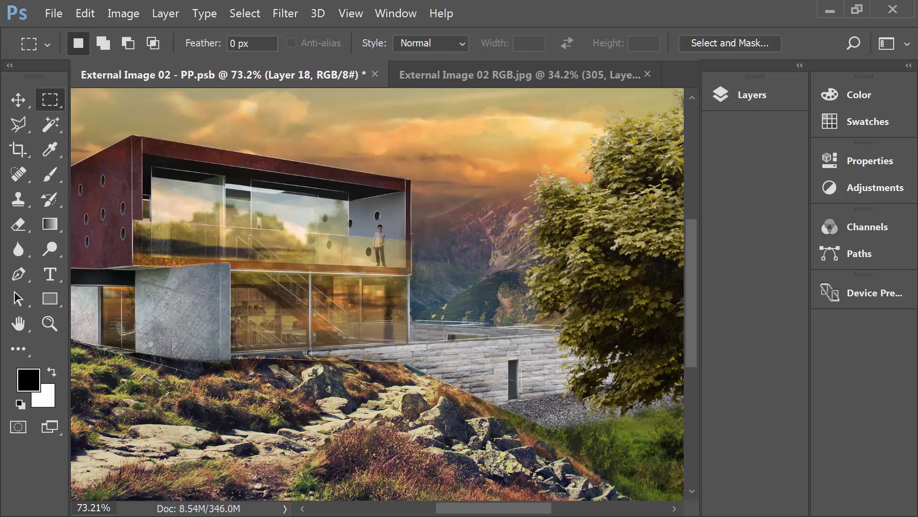
Step: Switch to Illustrator and examine the linework of the house drawing in External Image.pdf
key("alt+Tab")
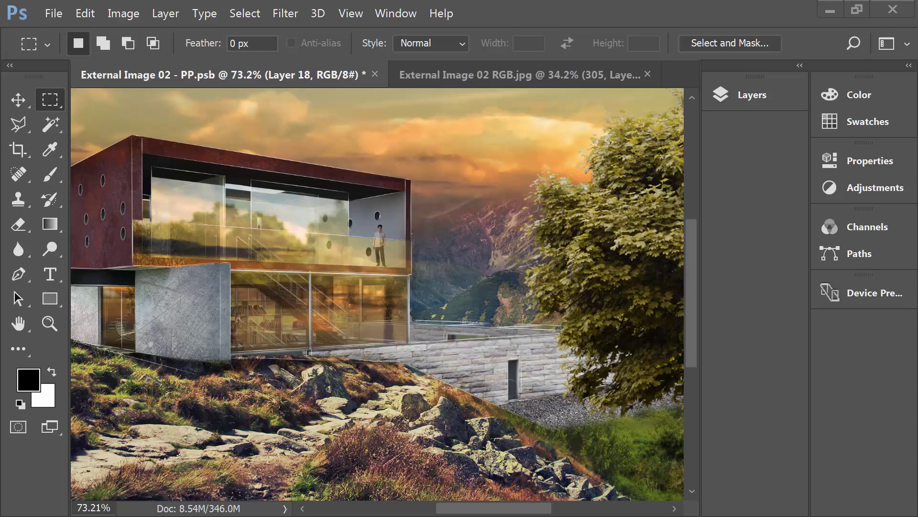
scroll(549, 191, "down", 2)
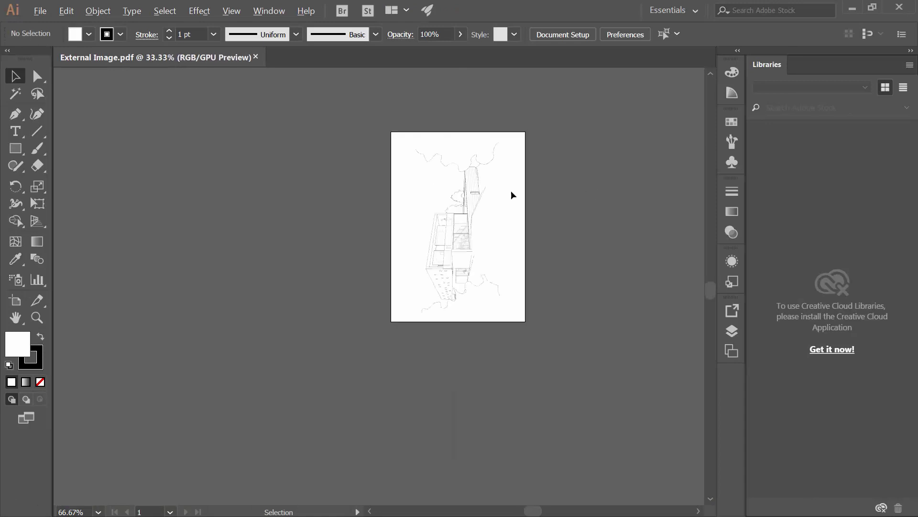
scroll(494, 189, "up", 3)
scroll(216, 217, "down", 1)
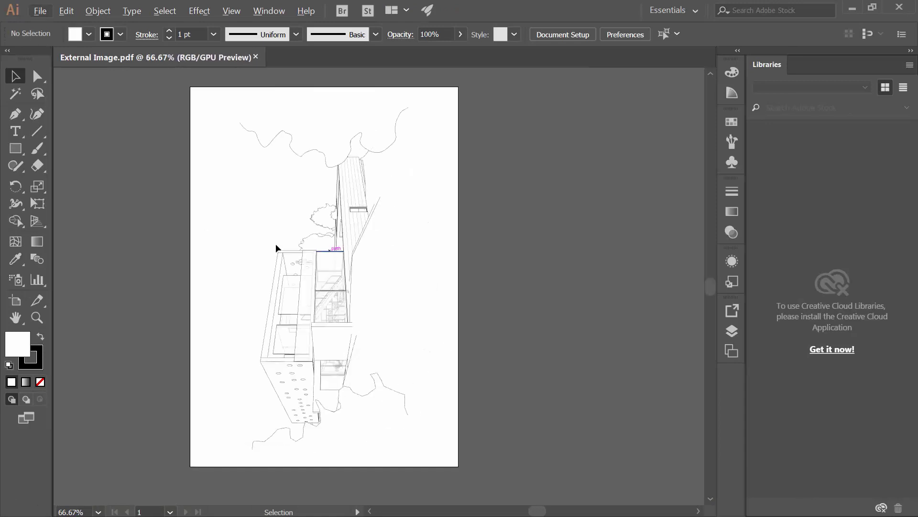
scroll(335, 336, "up", 6)
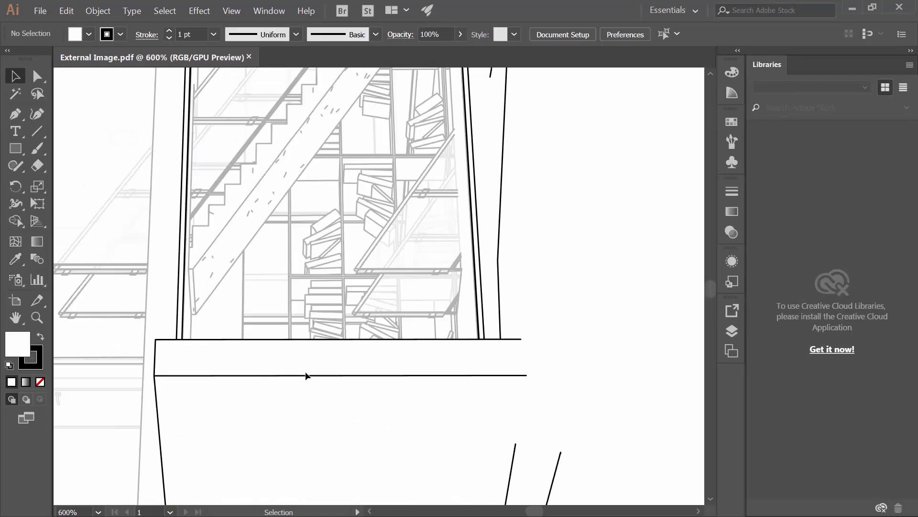
left_click(369, 297)
scroll(304, 266, "down", 4)
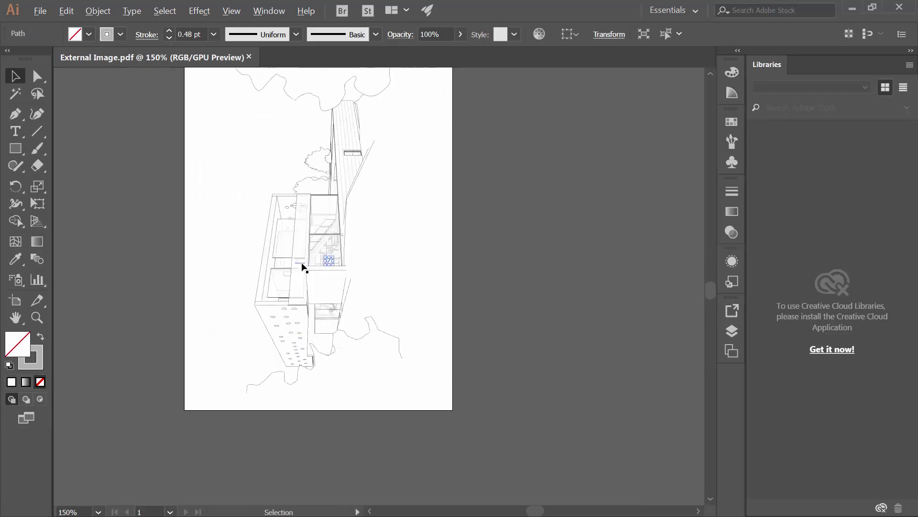
scroll(304, 266, "down", 4)
scroll(279, 320, "up", 2)
Step: Select the whole line drawing and rotate it 90 degrees clockwise so the house stands upright
key("a")
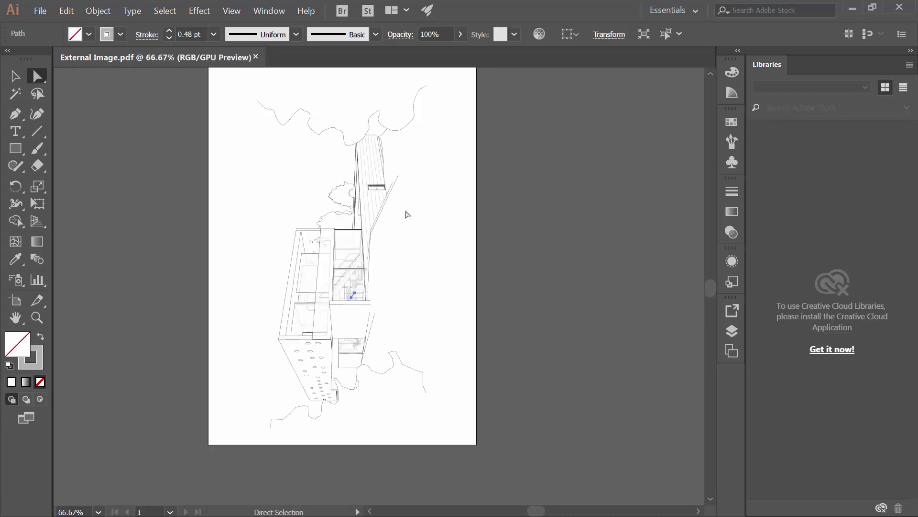
left_click(393, 221)
key("ctrl+a")
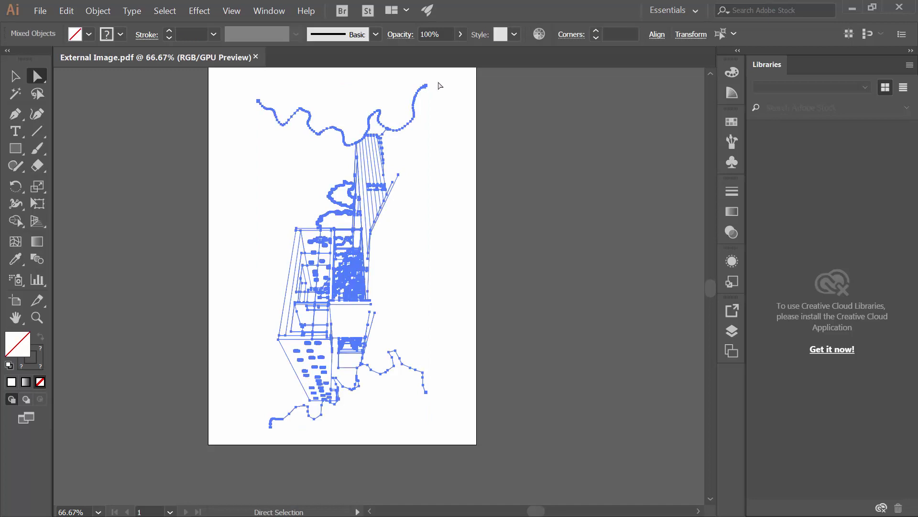
scroll(434, 88, "down", 1)
key("v")
left_click_drag(432, 98, 483, 296)
left_click(56, 325)
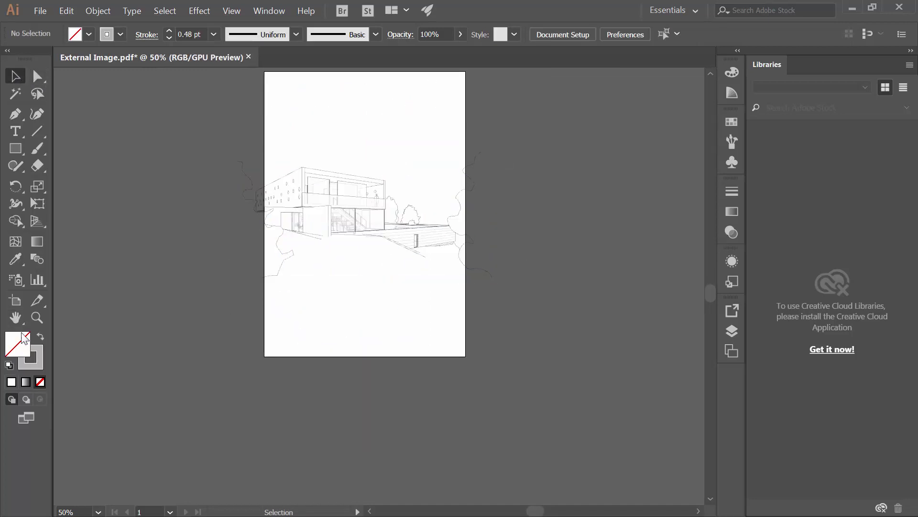
Step: Change the artboard to landscape orientation so that the entire house drawing fits on it
left_click(16, 300)
left_click(225, 35)
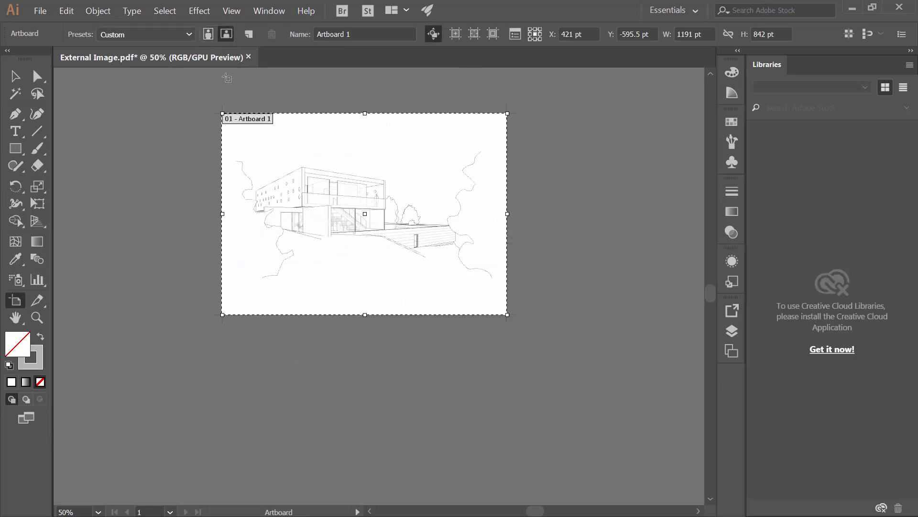
left_click(23, 81)
Step: Delete the wavy landscape outline segments at the far right side of the drawing
scroll(399, 203, "up", 2)
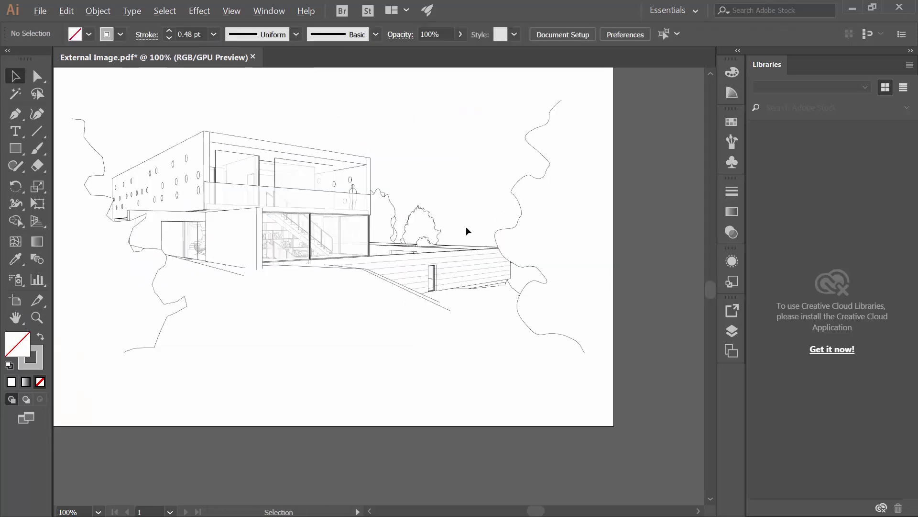
left_click(520, 216)
left_click_drag(602, 115, 533, 399)
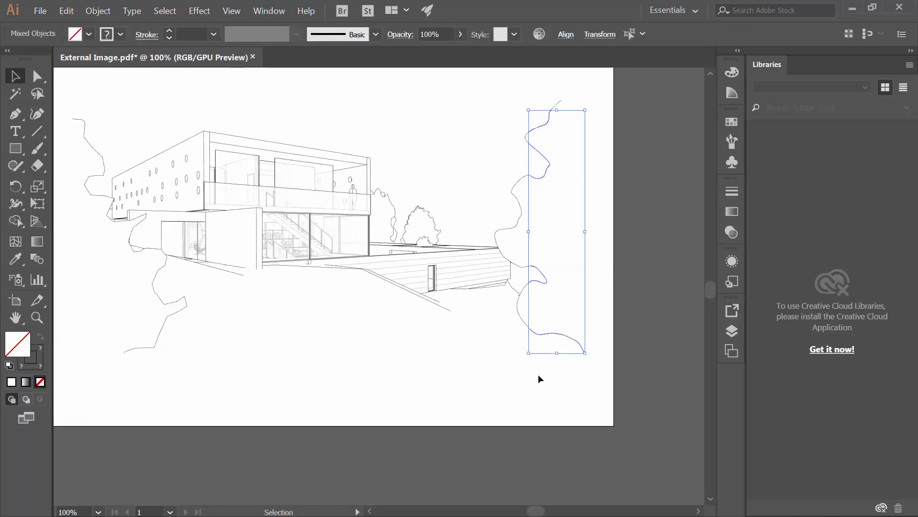
key("Delete")
left_click_drag(598, 113, 516, 391)
key("Delete")
Step: Remove the leftover wavy outline pieces above and beside the right end of the terrace wall
left_click(499, 241)
key("Delete")
left_click(516, 268)
left_click_drag(553, 154, 480, 237)
key("Delete")
left_click_drag(564, 99, 521, 144)
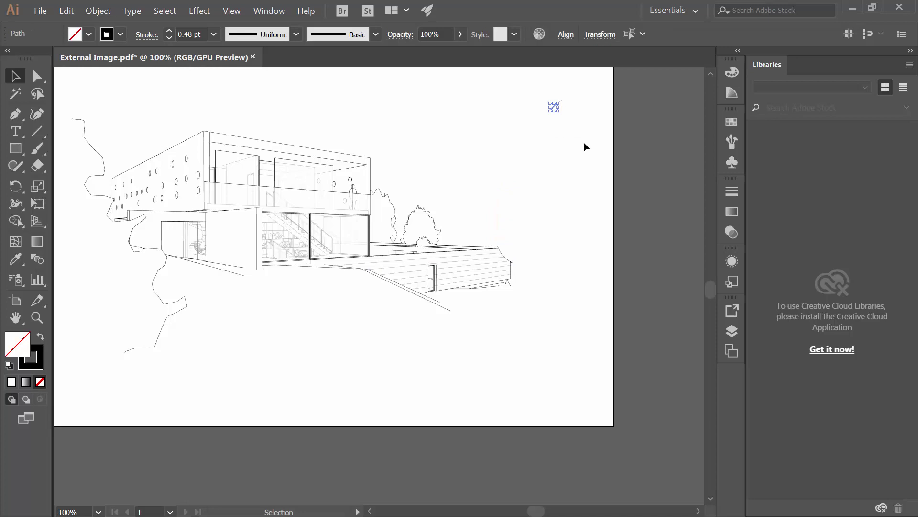
key("Delete")
left_click(510, 284)
Step: Delete the wavy landscape outlines below the entrance and along the left side of the house
left_click_drag(231, 288, 103, 380)
key("Delete")
key("Delete")
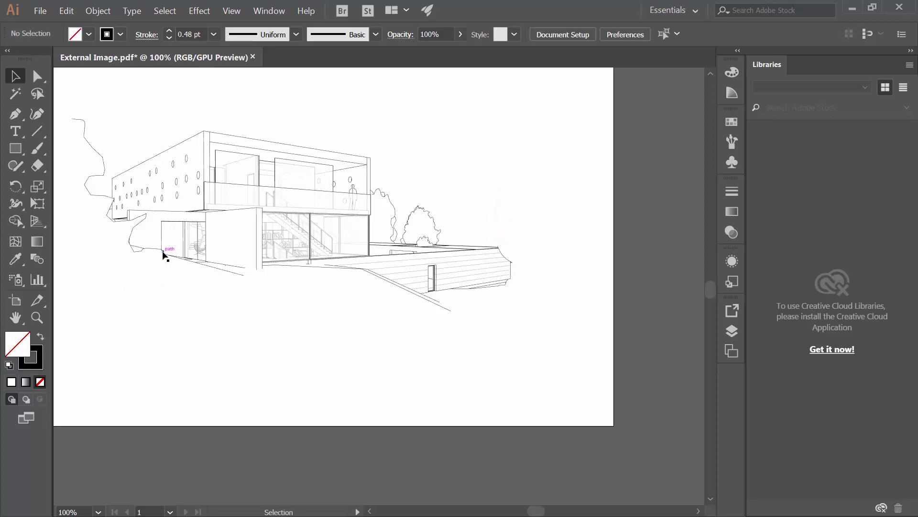
left_click(163, 252)
key("Delete")
left_click(150, 248)
key("Delete")
left_click_drag(134, 254, 120, 248)
key("Delete")
left_click_drag(100, 109, 56, 269)
key("Delete")
Step: Delete the curved outline beneath the overhang at the left end of the house
left_click(130, 208)
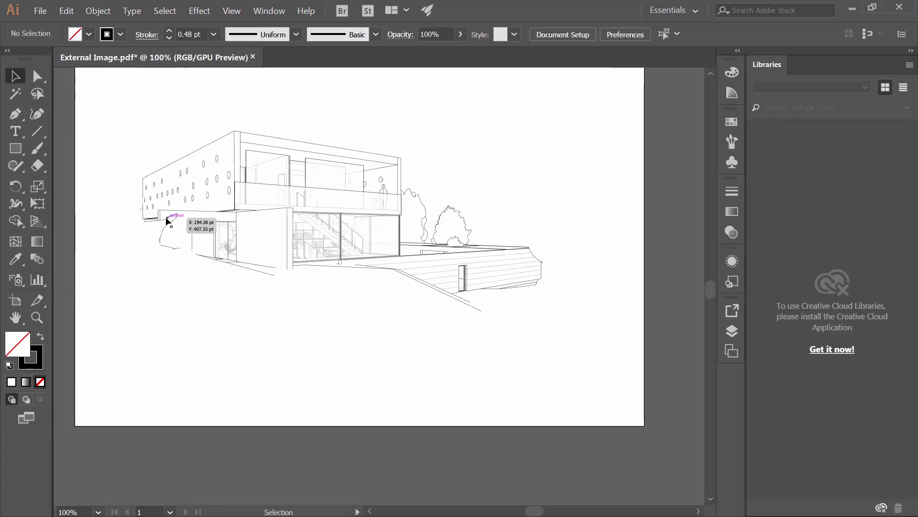
left_click(163, 240)
key("Delete")
left_click(162, 223)
left_click(166, 241)
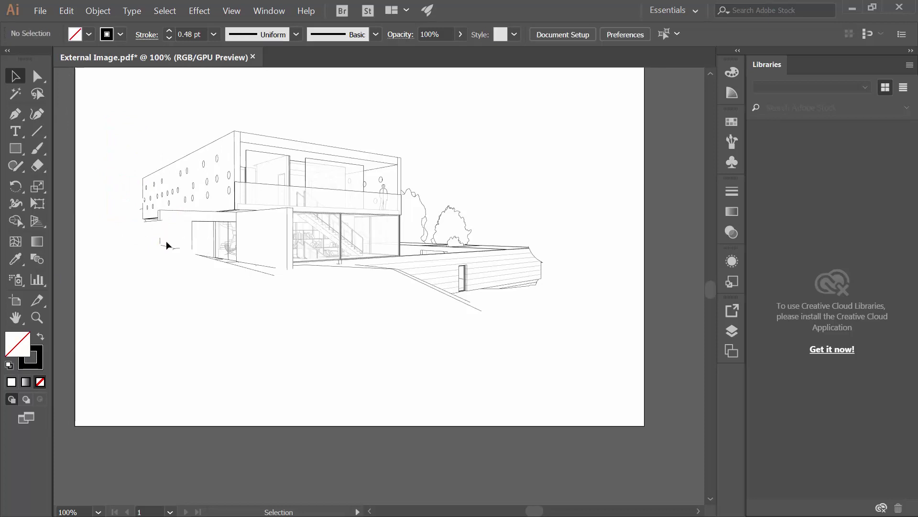
Step: Remove the stray line fragments under the left overhang and along the ground line near the entrance
scroll(162, 240, "up", 3)
left_click(153, 179)
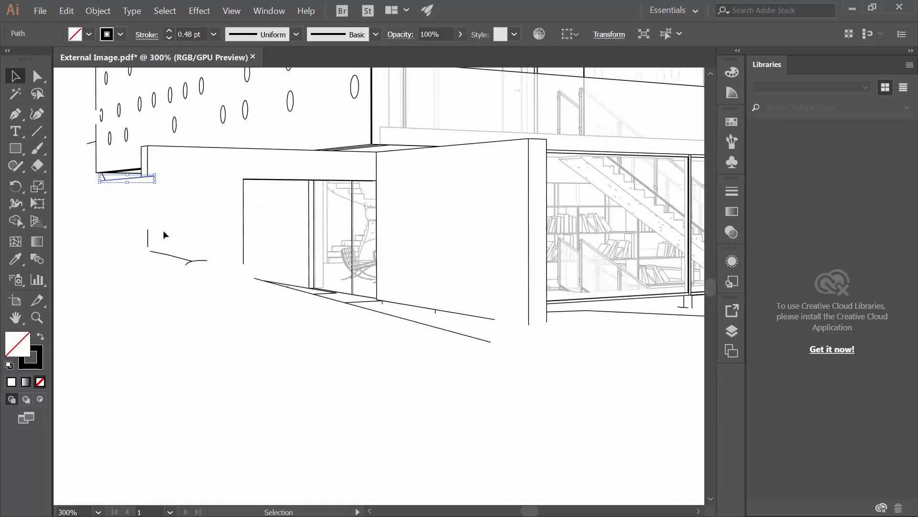
key("Delete")
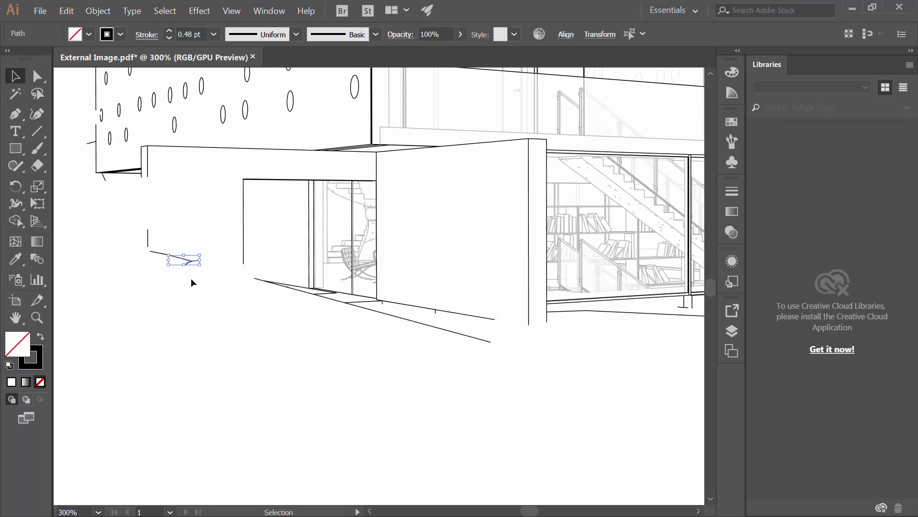
left_click(186, 260)
key("Delete")
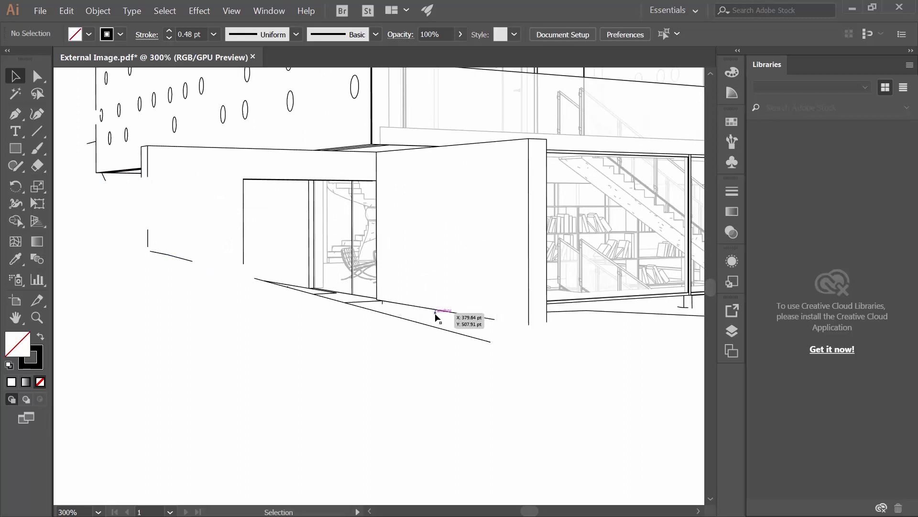
left_click(435, 311)
key("Delete")
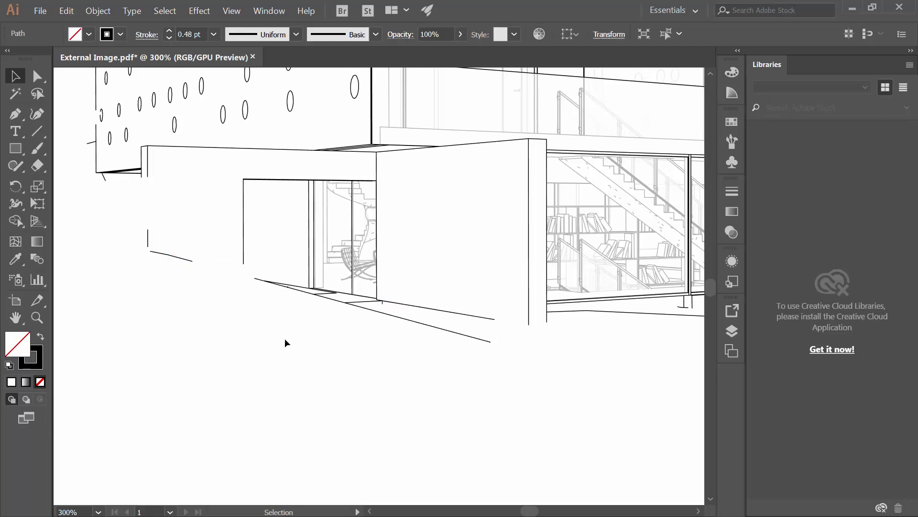
Step: Delete the stray strokes around the lower left corner of the upper volume
key("ctrl+minus")
left_click_drag(143, 216, 101, 219)
left_click(82, 234)
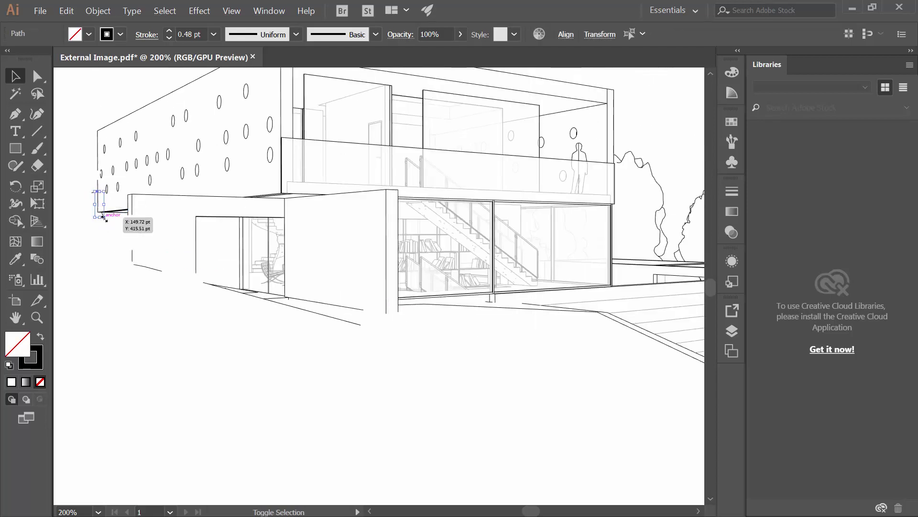
key("Delete")
left_click_drag(79, 179, 96, 208)
key("Delete")
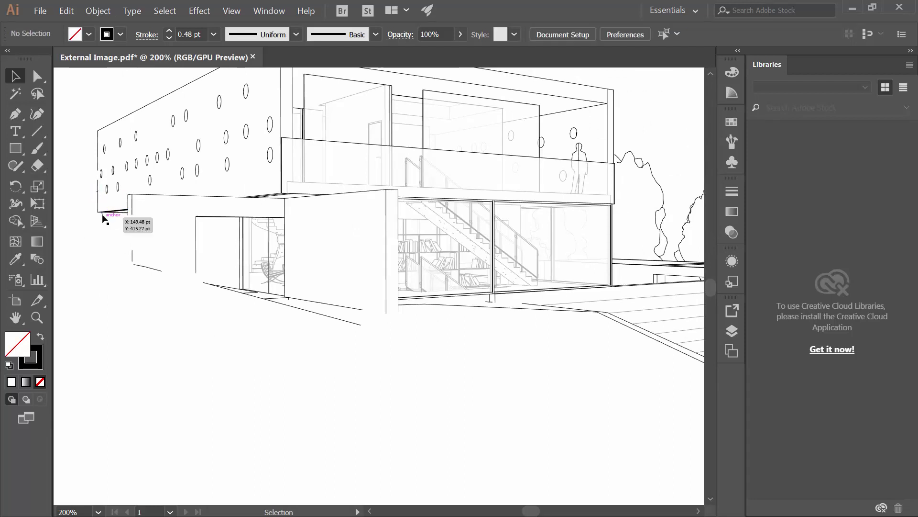
left_click(97, 193)
key("Delete")
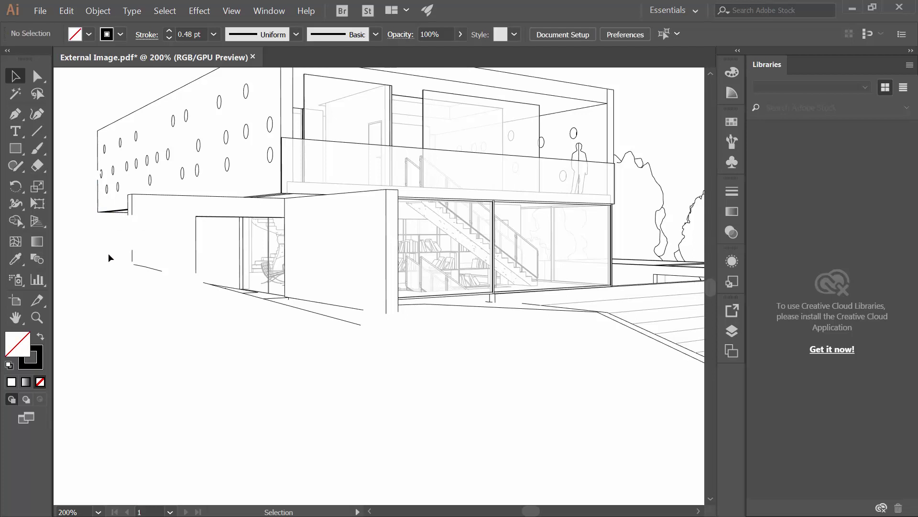
Step: Delete the building lines that cut through the head and torso of the standing figure on the balcony
scroll(102, 255, "down", 1)
scroll(416, 205, "up", 2)
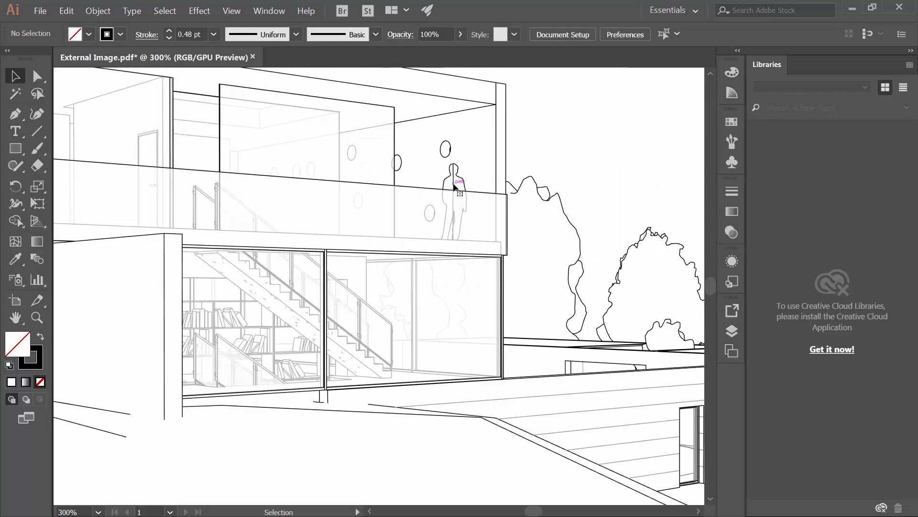
left_click(453, 184)
key("Delete")
left_click(454, 172)
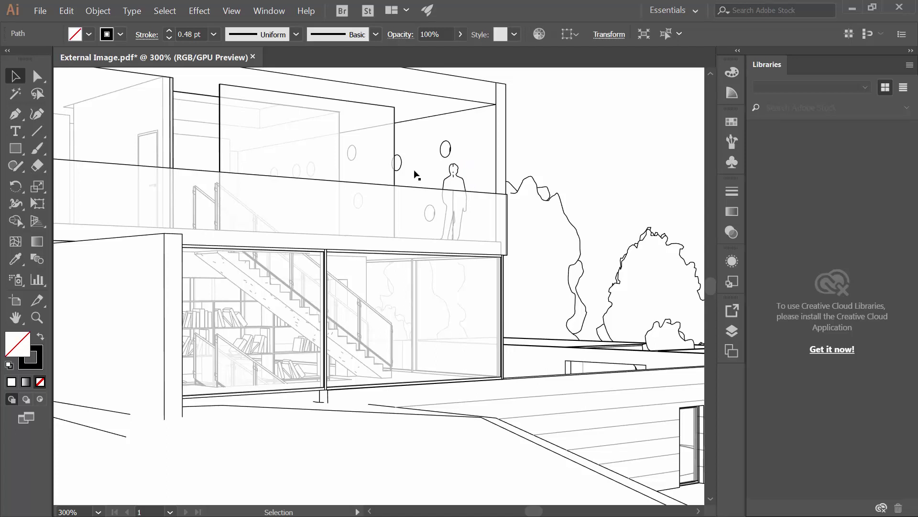
key("Delete")
left_click(454, 168)
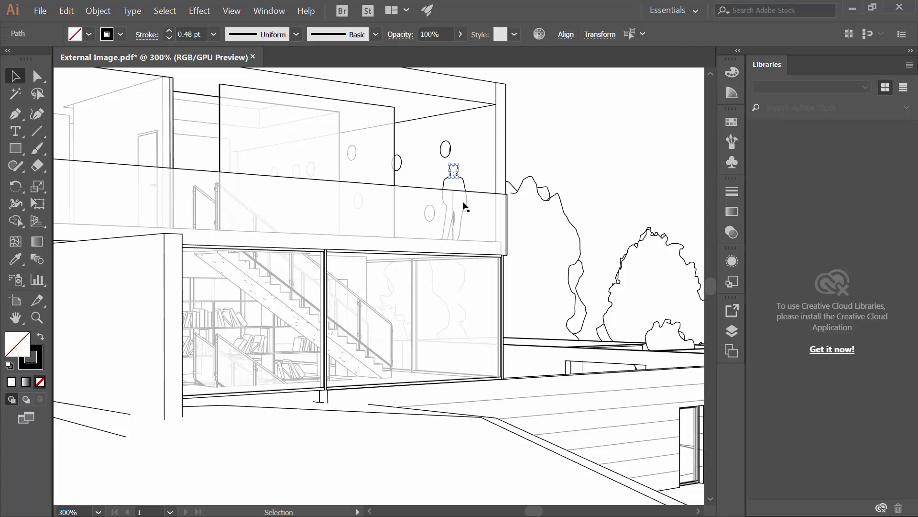
key("Delete")
Step: Set the Magic Wand to also match stroke color, stroke weight, opacity and blending mode
key("ctrl+minus")
key("ctrl+minus")
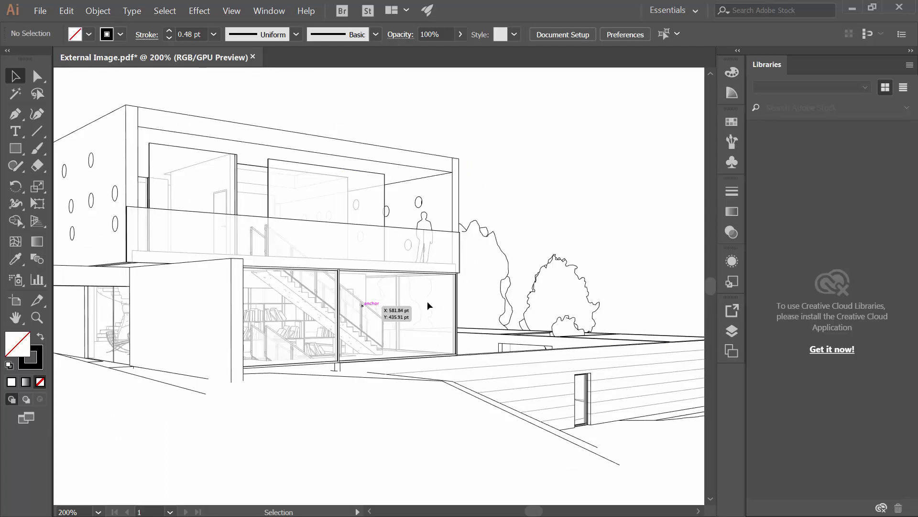
left_click(16, 93)
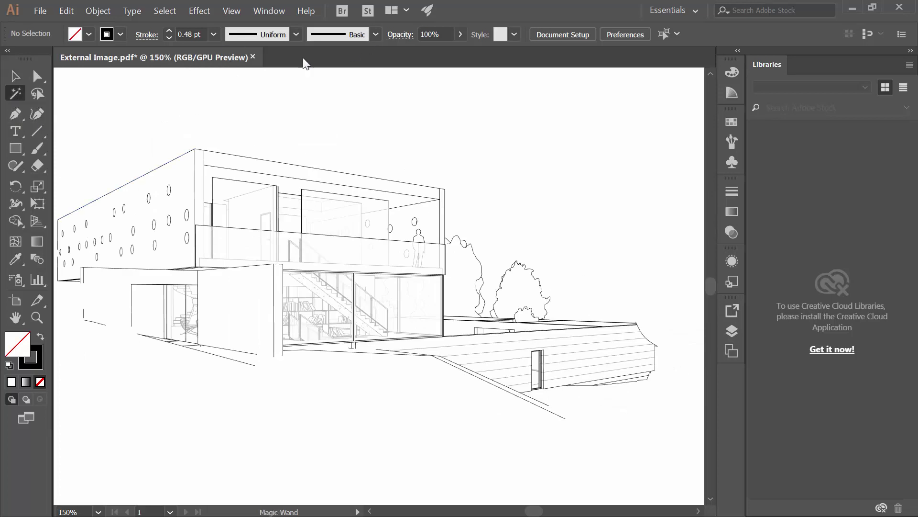
double_click(15, 93)
left_click_drag(119, 200, 141, 365)
left_click(59, 429)
left_click(61, 444)
left_click(51, 470)
left_click(57, 487)
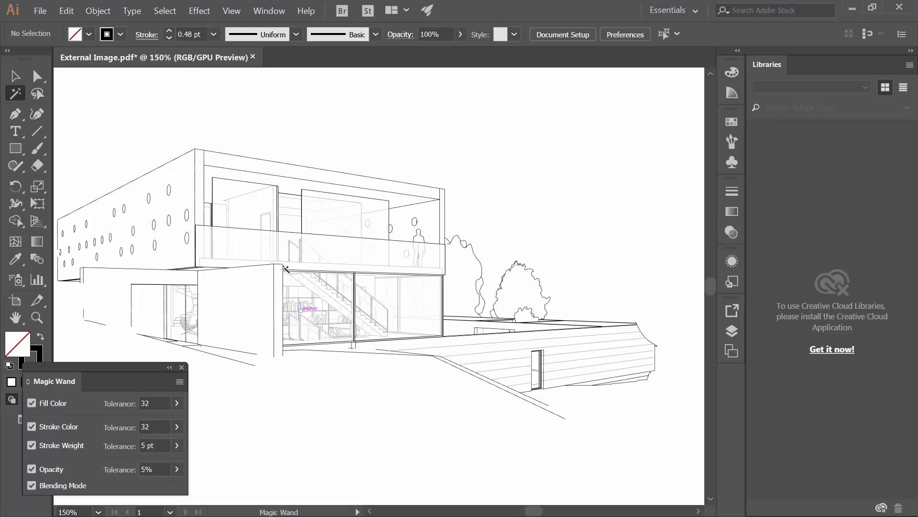
Step: Select all matching grey interior lines with the Magic Wand and set their stroke weight to 0.25 pt
left_click(301, 296)
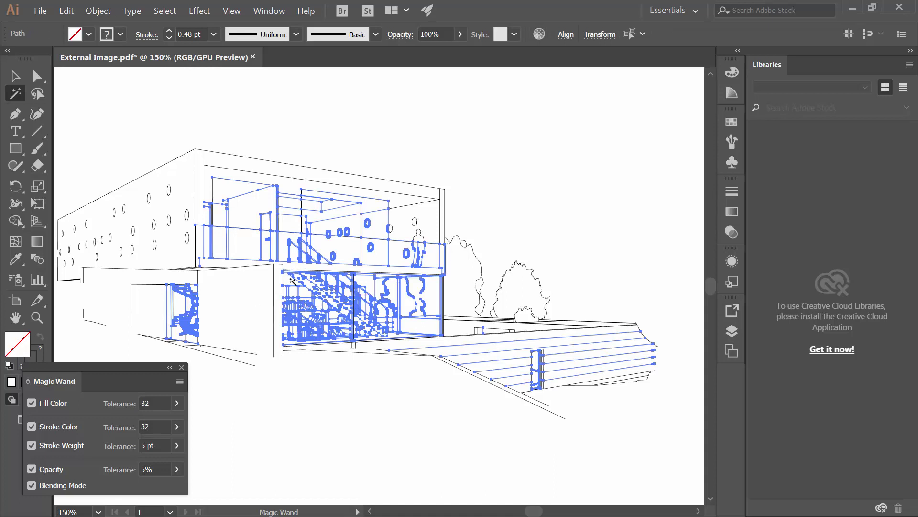
left_click(213, 34)
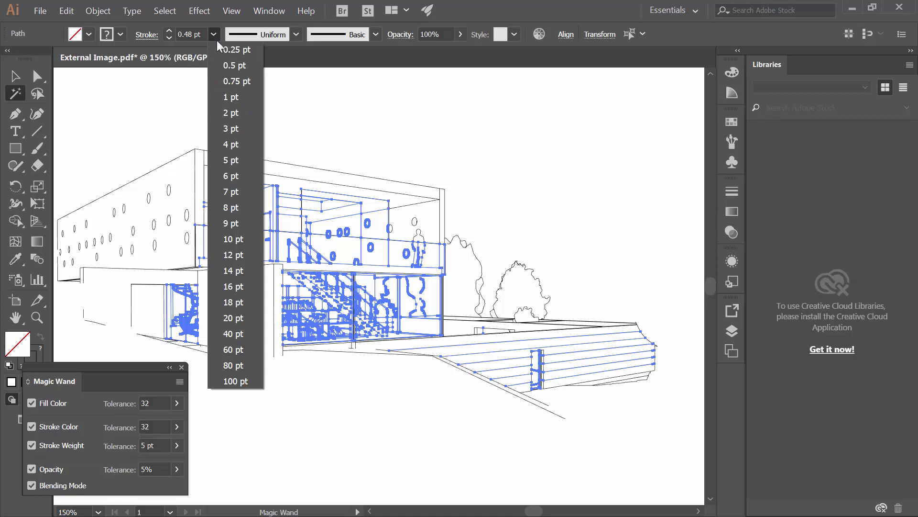
left_click(240, 50)
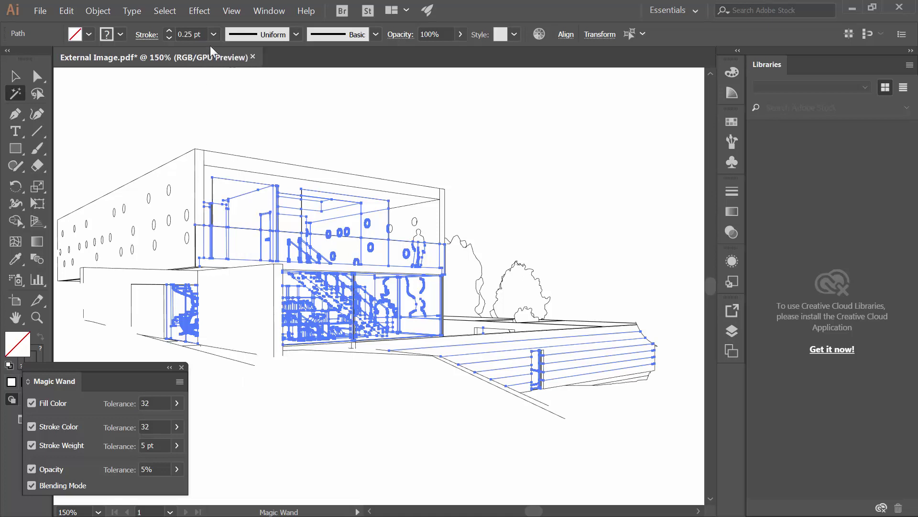
Step: Try a white stroke color on the selected interior lines
left_click(121, 34)
left_click(121, 34)
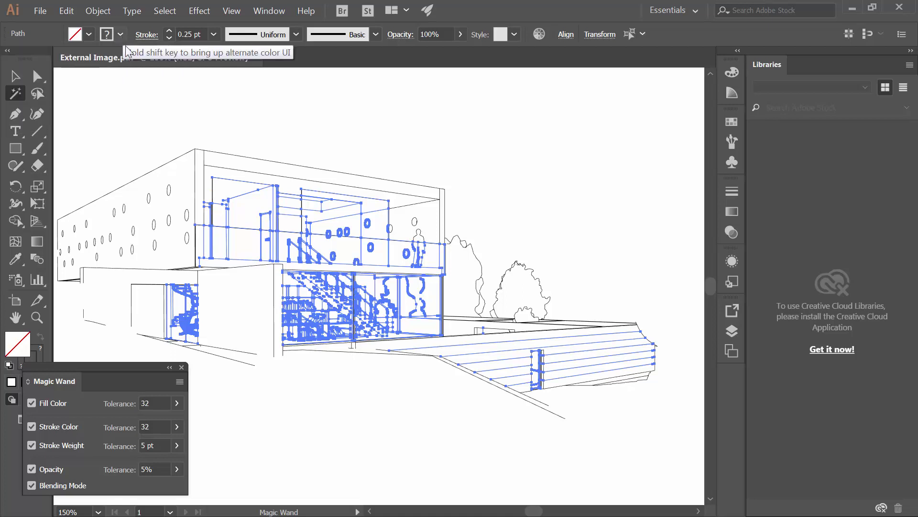
scroll(333, 264, "up", 2)
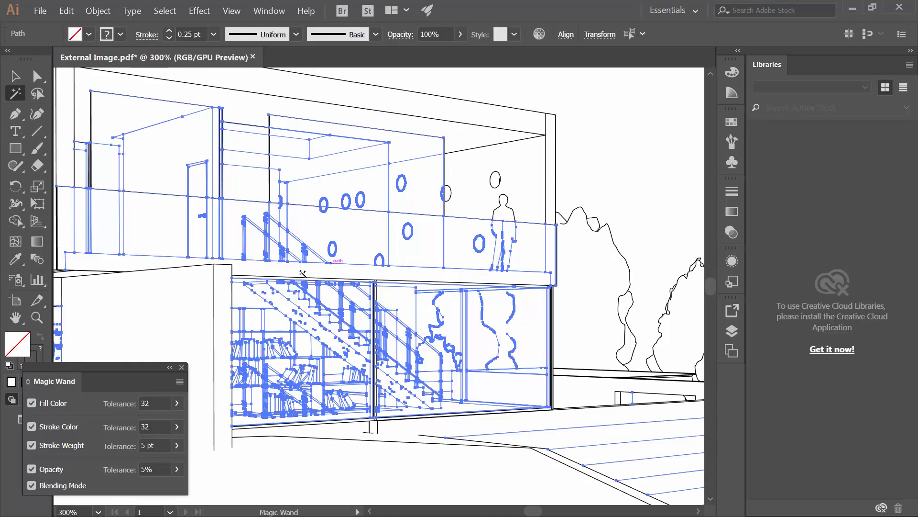
double_click(41, 349)
left_click_drag(274, 341, 245, 356)
left_click(608, 175)
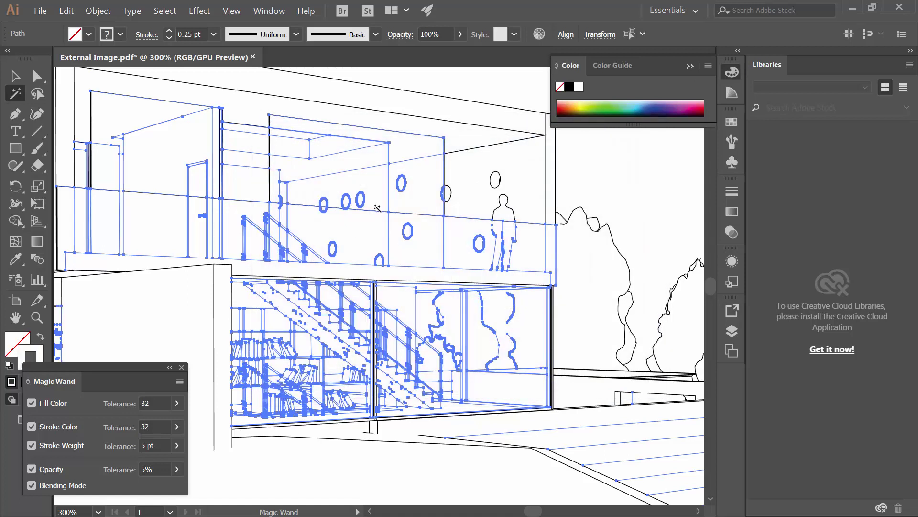
Step: Change the stroke color of the selected interior lines to black
double_click(32, 357)
left_click_drag(290, 335, 254, 362)
left_click(589, 179)
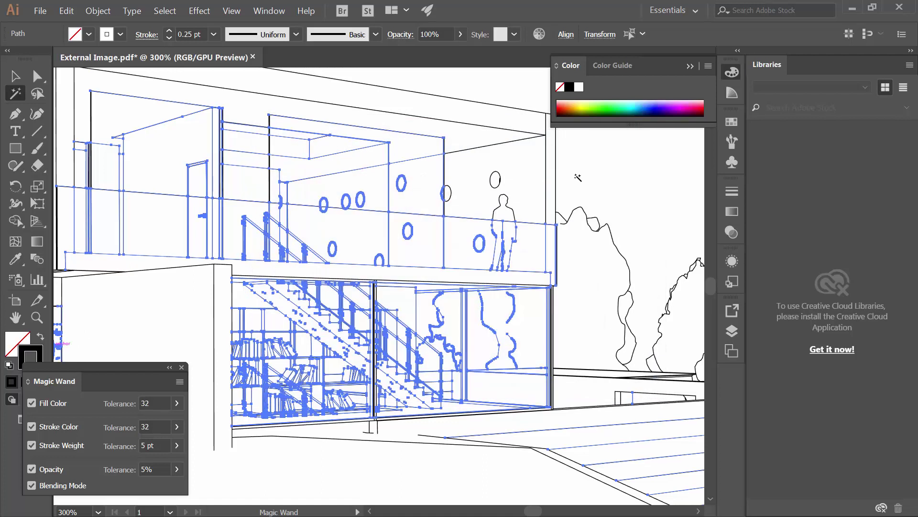
Step: Set the opacity of the selected interior lines to 50% and clear the selection
left_click(452, 31)
type("50")
left_click(19, 80)
left_click(429, 147)
scroll(375, 248, "down", 1)
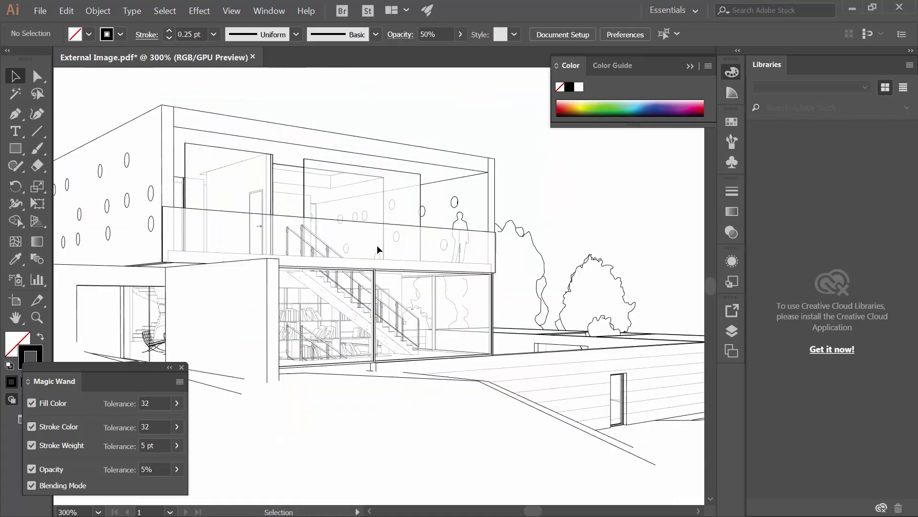
Step: Select all exterior and interior lines with the Magic Wand, apply Width Profile 1 to their strokes, and clear the selection
left_click(19, 94)
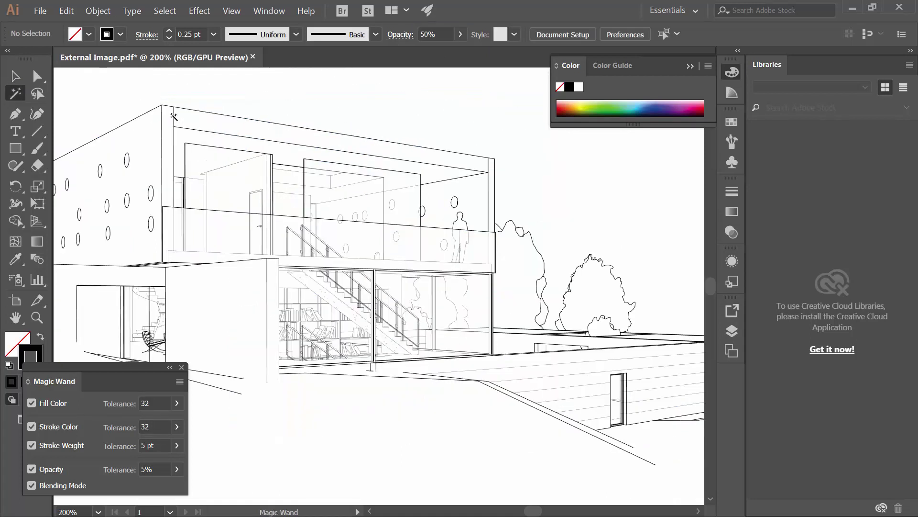
left_click(174, 116)
scroll(437, 343, "down", 1)
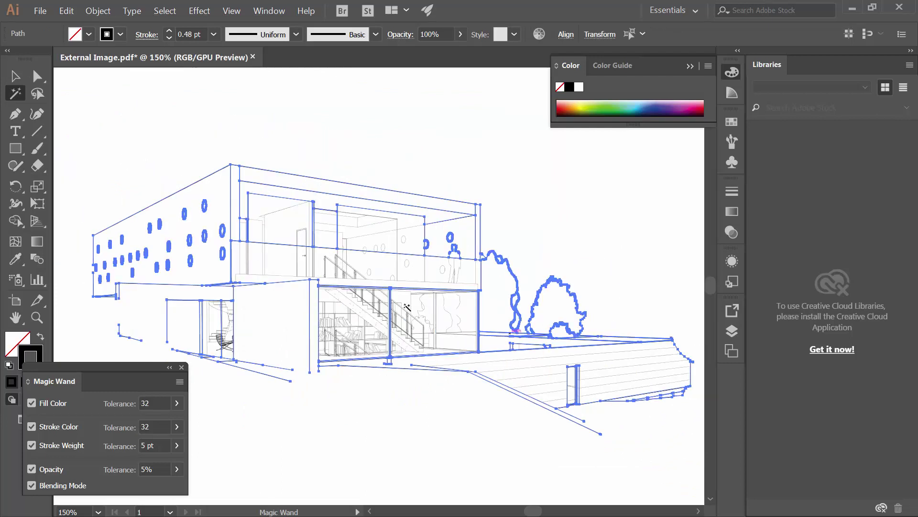
left_click(375, 310, "shift")
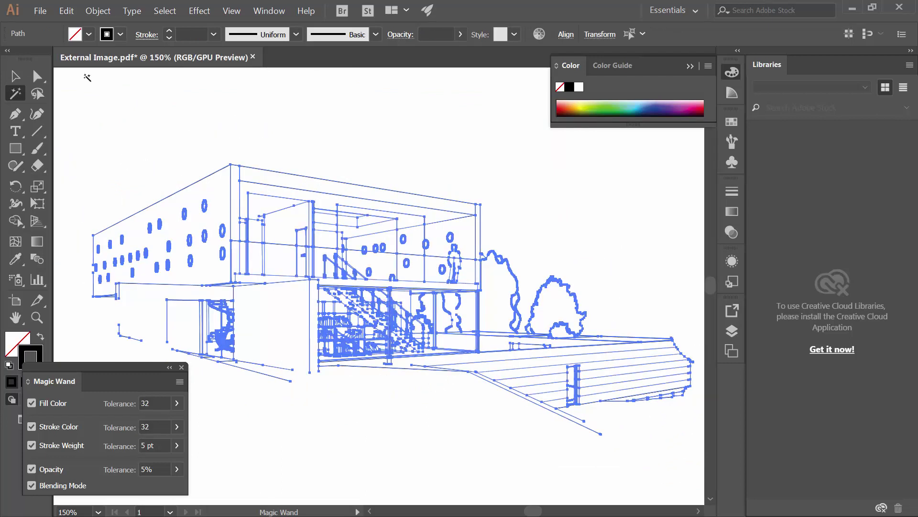
left_click(249, 35)
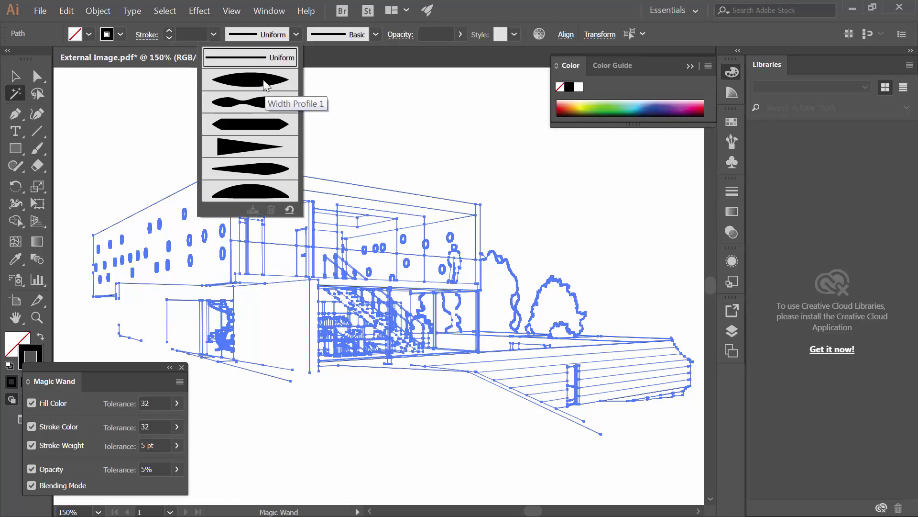
left_click(235, 84)
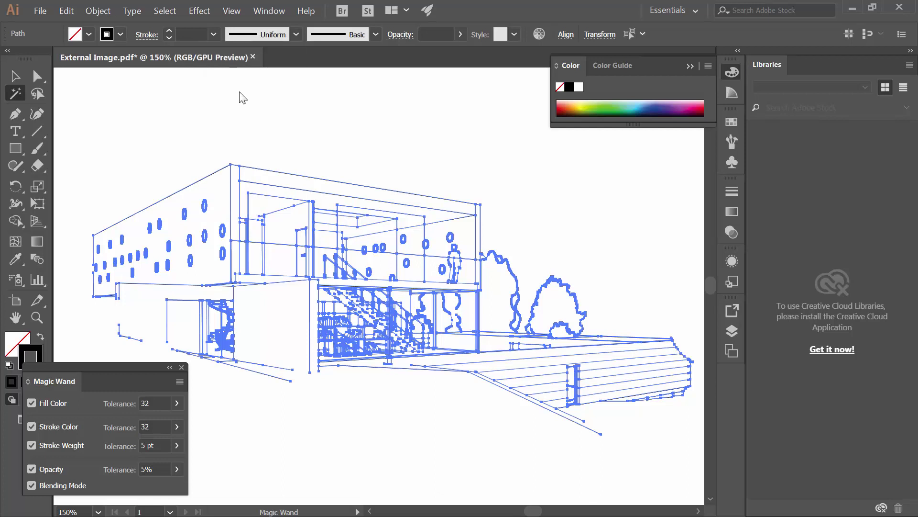
left_click(256, 125)
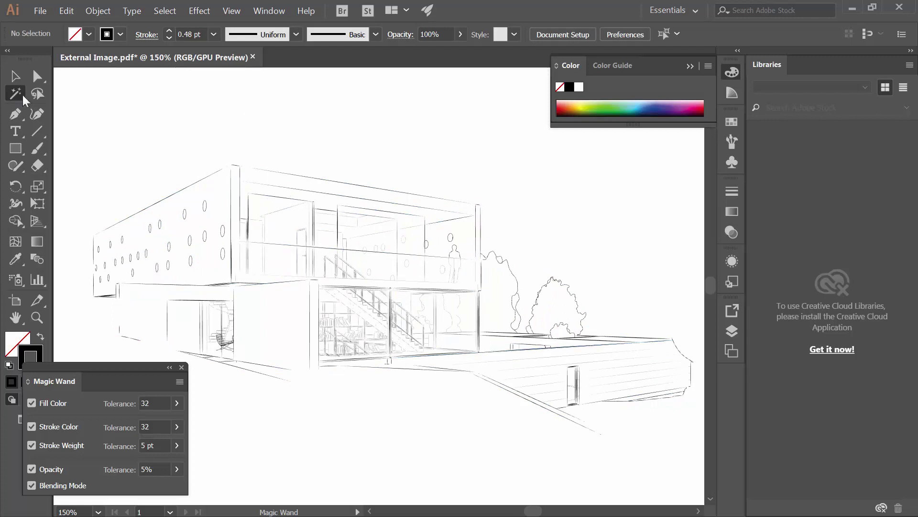
Step: Select all exterior lines with the Magic Wand, set their stroke weight to 1 pt, and clear the selection
left_click(321, 184)
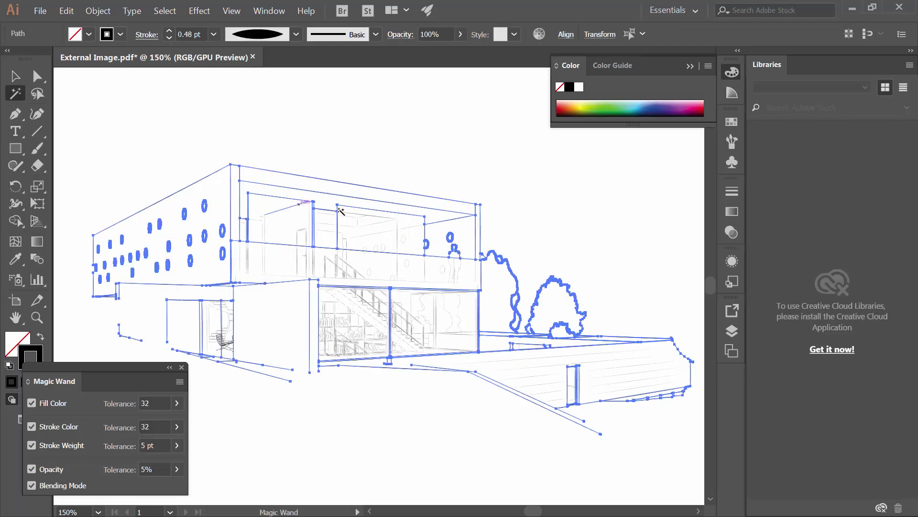
left_click(214, 34)
left_click(233, 99)
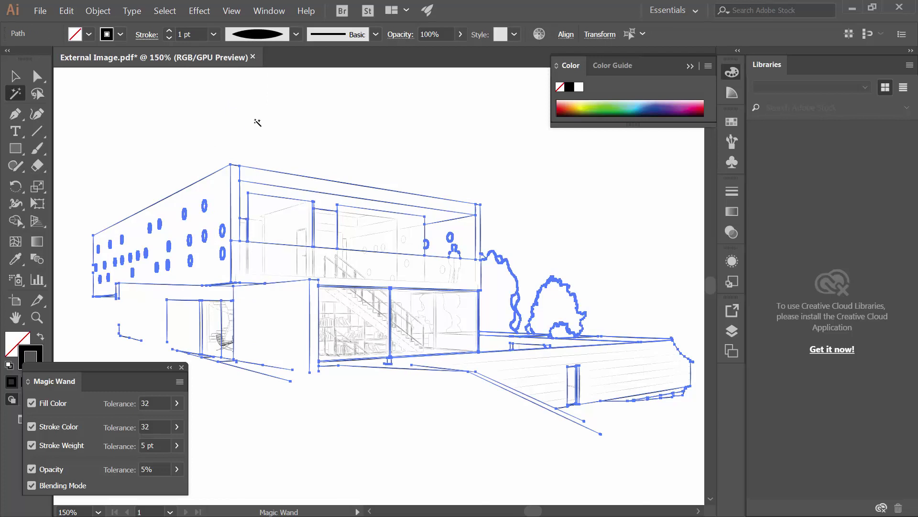
left_click(285, 162)
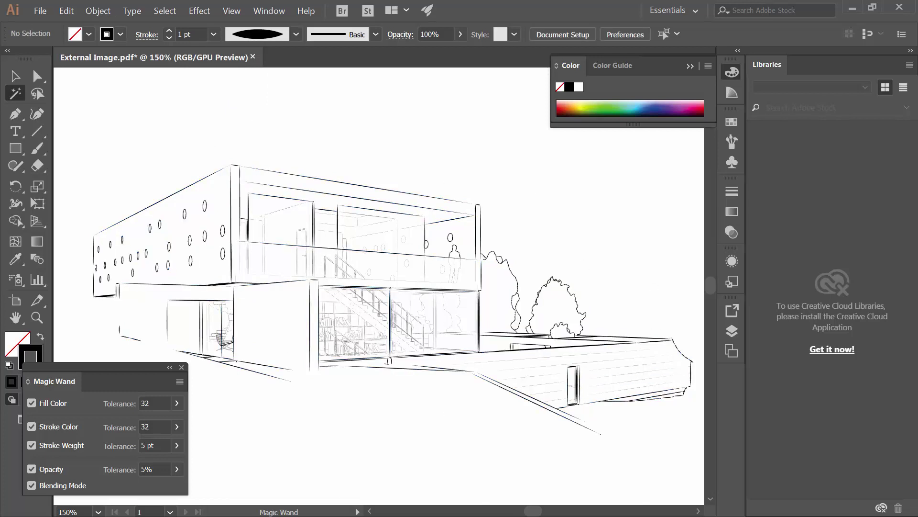
Step: Delete the tree outlines behind the garden wall beside the house
key("a")
left_click_drag(608, 234, 498, 330)
key("Delete")
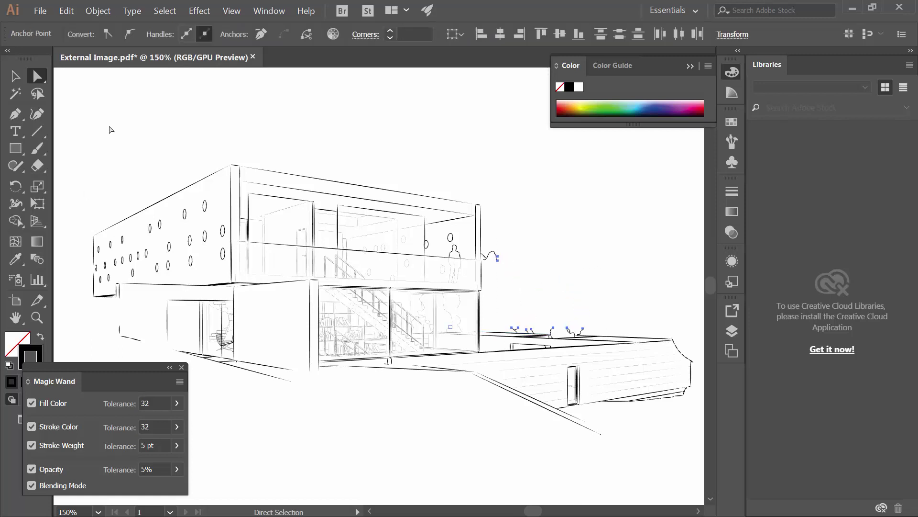
left_click(113, 150)
key("v")
left_click_drag(484, 281, 483, 281)
key("Delete")
left_click_drag(599, 281, 502, 332)
key("Delete")
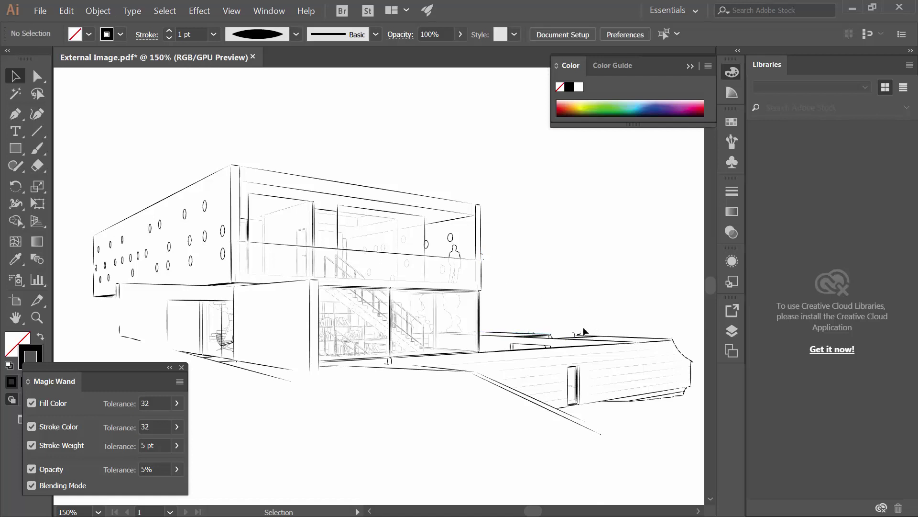
Step: Delete the leftover tree and stray line fragments along the top of the garden wall
mouse_move(576, 333)
left_mouse_down()
mouse_move(591, 331)
mouse_move(571, 334)
left_mouse_up()
key("Delete")
key("Delete")
left_click(550, 337)
key("Delete")
left_click(549, 338)
key("Delete")
left_click(544, 347)
key("Delete")
Step: Try to delete the jagged edge line at the far end of the garden wall, then undo the deletion
left_click(682, 338)
key("Delete")
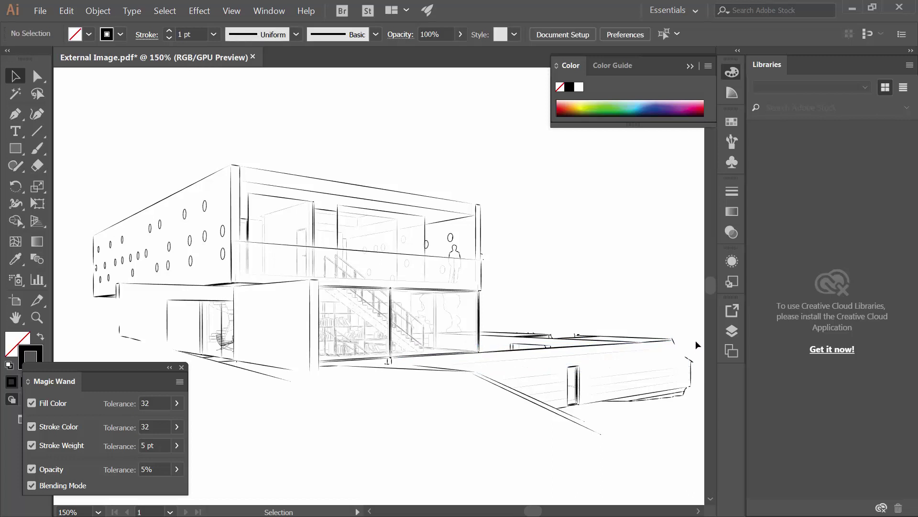
key("ctrl+z")
Step: Save the drawing as an Adobe Illustrator file named lines in the post production folder with the default Illustrator options
left_click(40, 10)
left_click(83, 163)
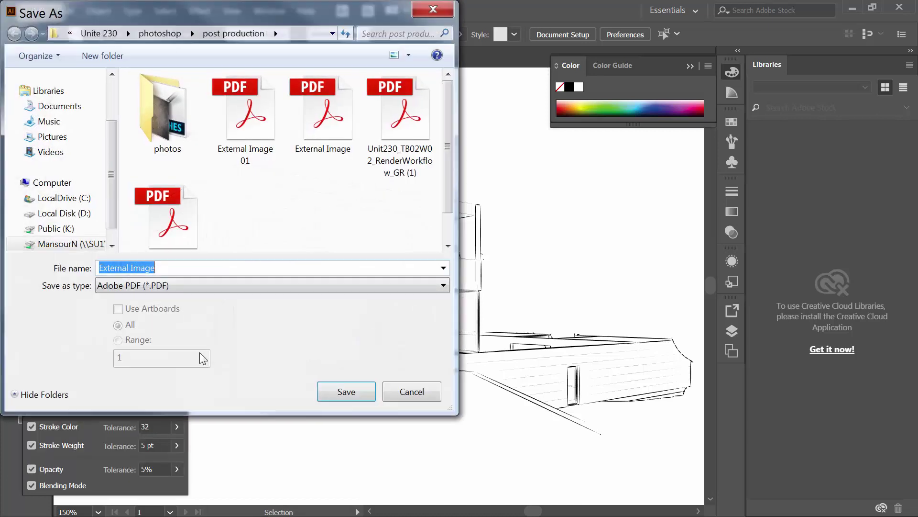
left_click(134, 287)
left_click(143, 299)
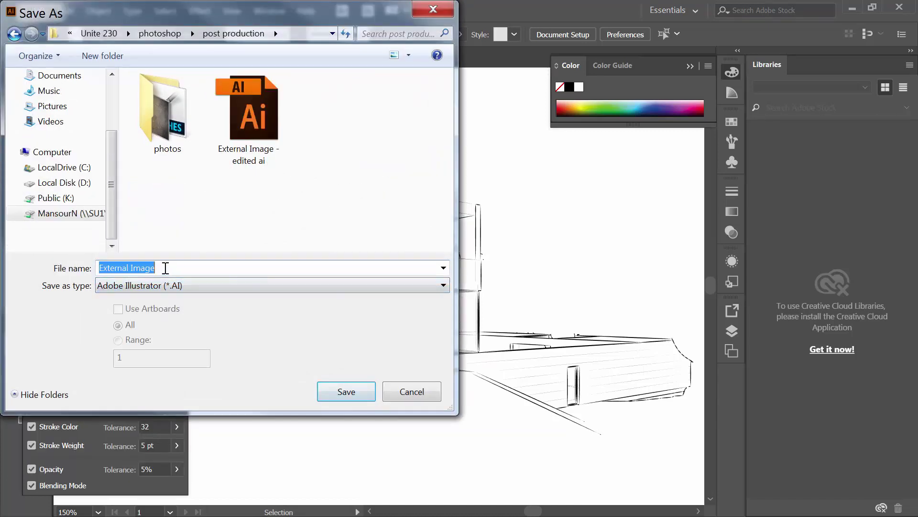
type("lines")
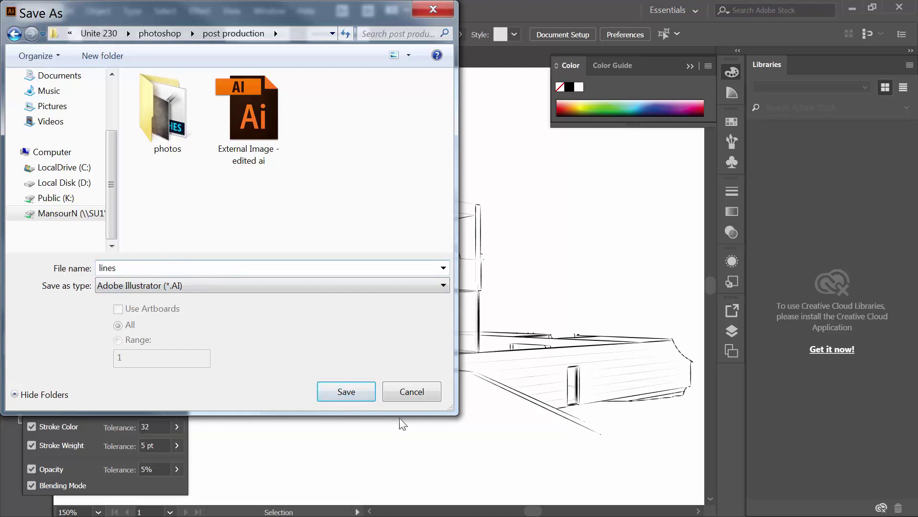
left_click(371, 394)
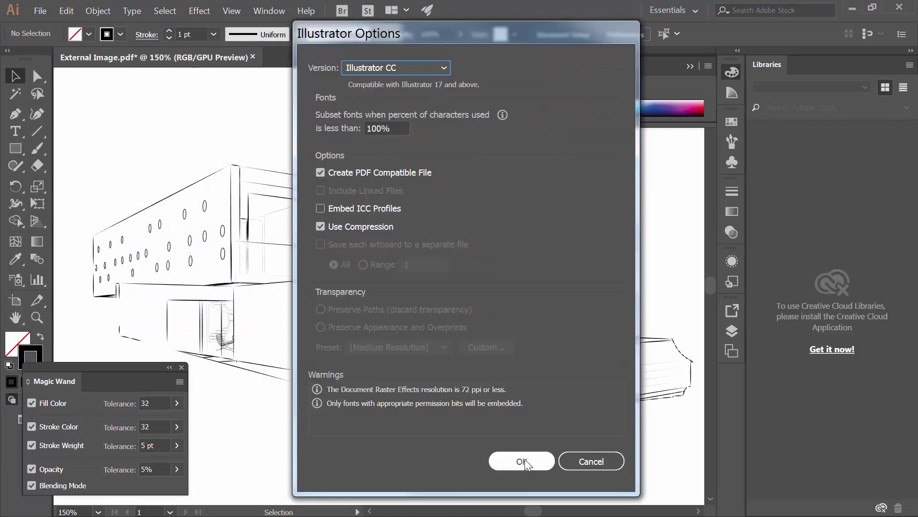
left_click(523, 458)
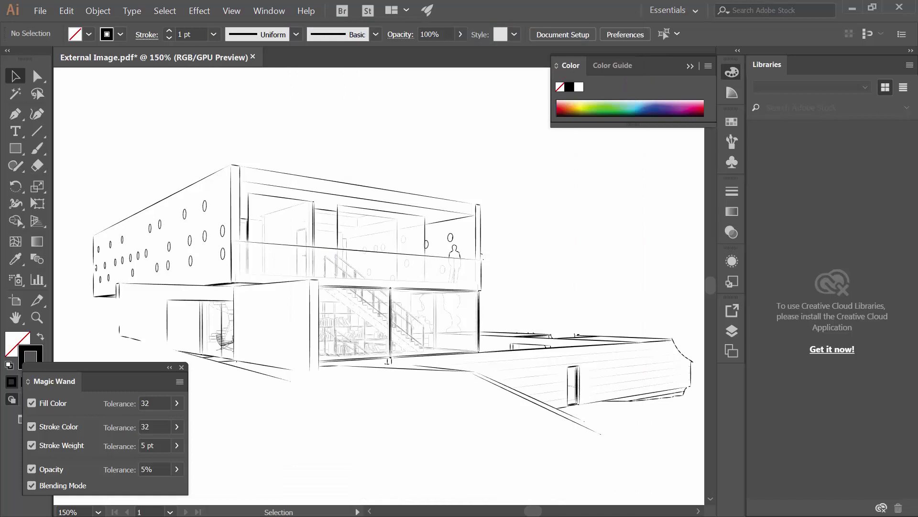
Step: Switch to Photoshop and place the lines Illustrator file from the post production folder as embedded artwork in External Image 02 RGB.jpg
key("alt+Tab")
left_click(407, 75)
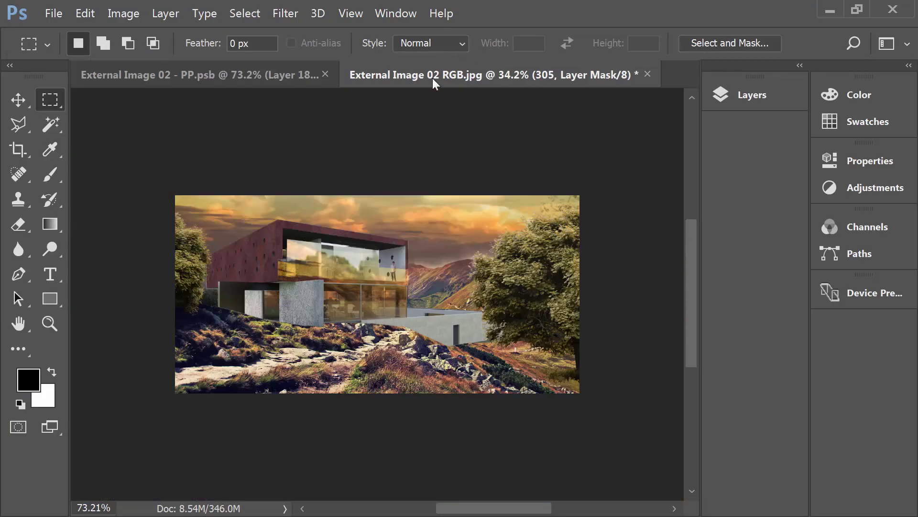
left_click(54, 12)
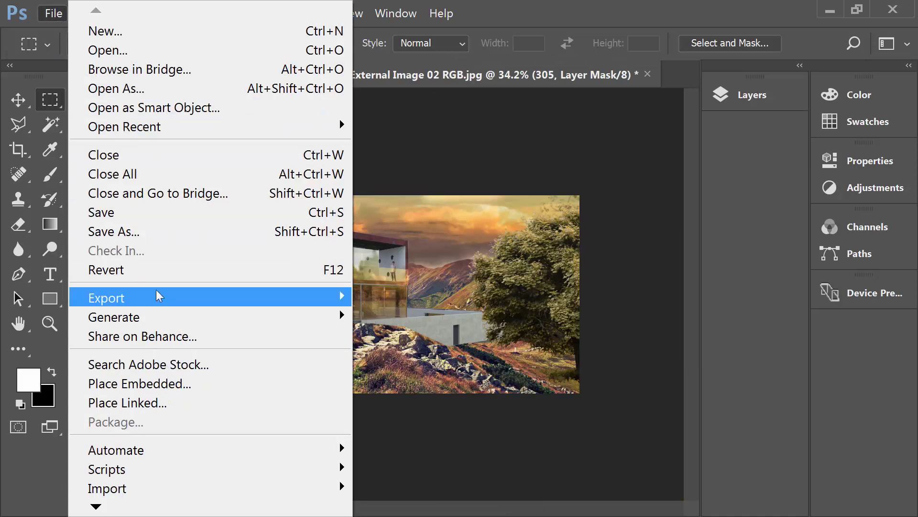
left_click(176, 384)
left_click(424, 32)
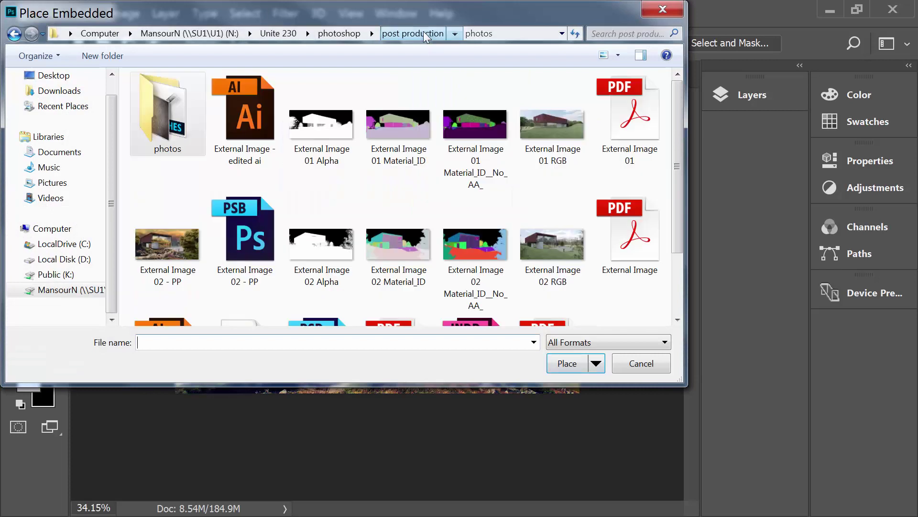
scroll(322, 195, "down", 2)
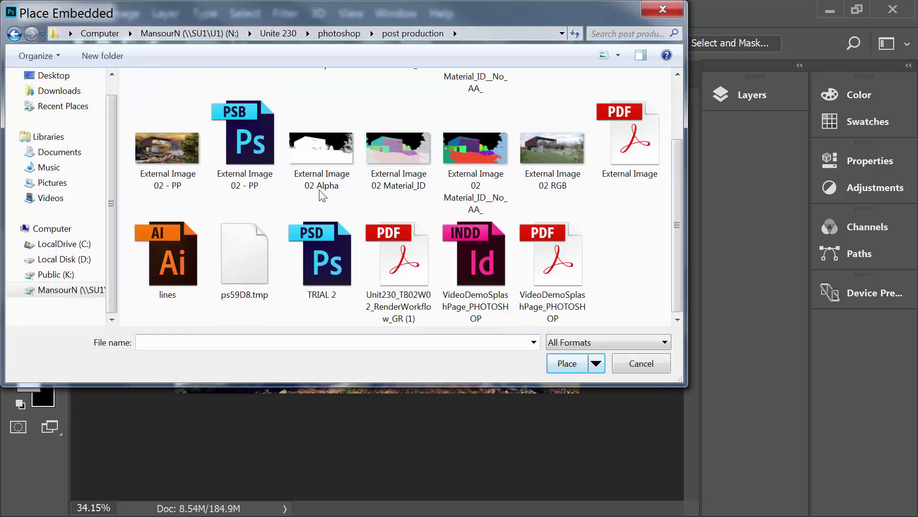
double_click(188, 259)
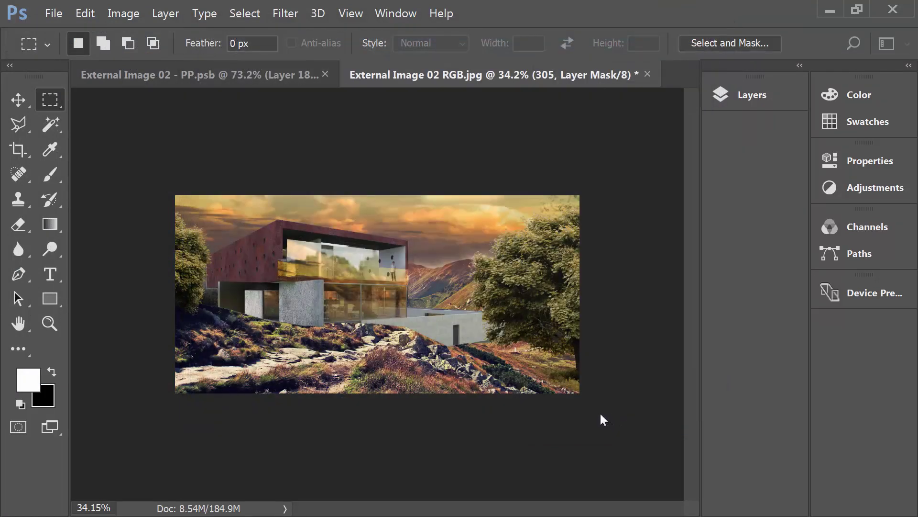
Step: Scale the placed line drawing to about 233% and align it with the house in the image
left_click(751, 96)
key("ctrl+t")
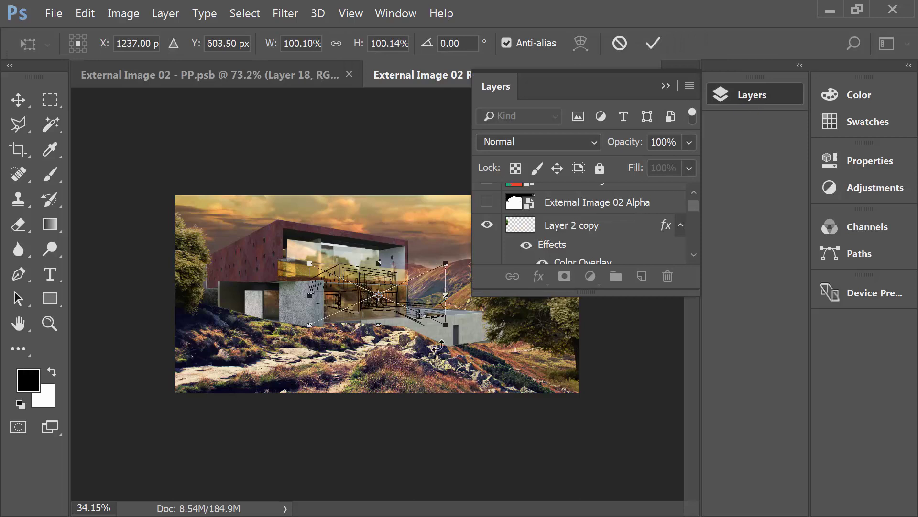
left_click_drag(448, 271, 545, 223)
key("ctrl+plus")
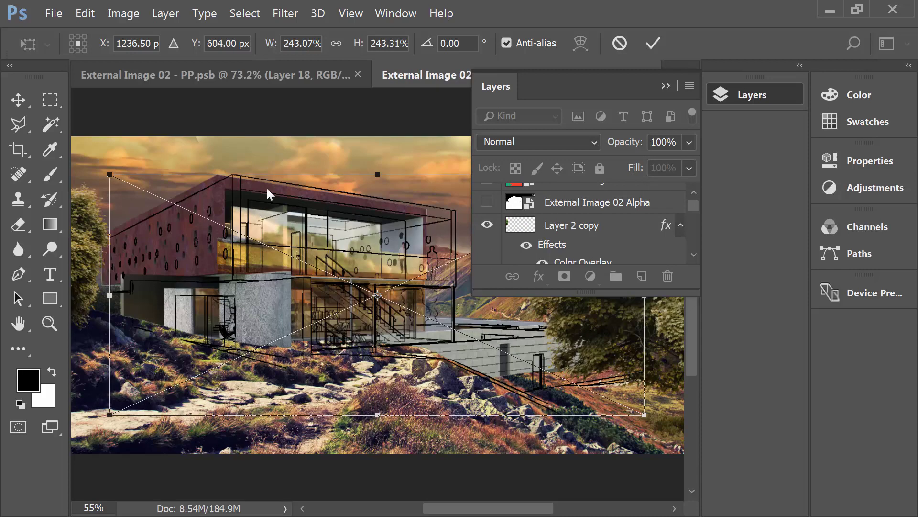
left_click_drag(275, 214, 259, 212)
left_click_drag(628, 415, 608, 405)
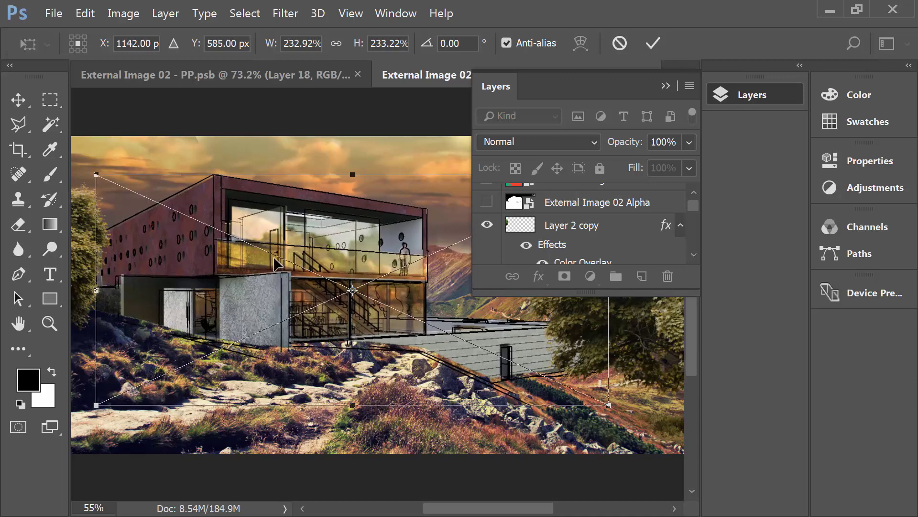
mouse_move(275, 257)
left_mouse_down()
mouse_move(286, 245)
mouse_move(279, 260)
left_mouse_up()
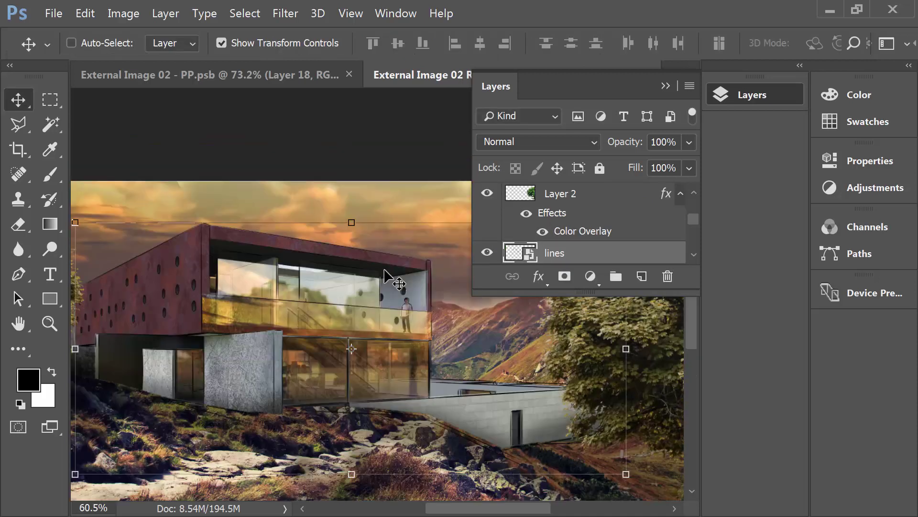
Step: Add a white Color Overlay with Normal blend mode to the lines layer
key("ctrl+minus")
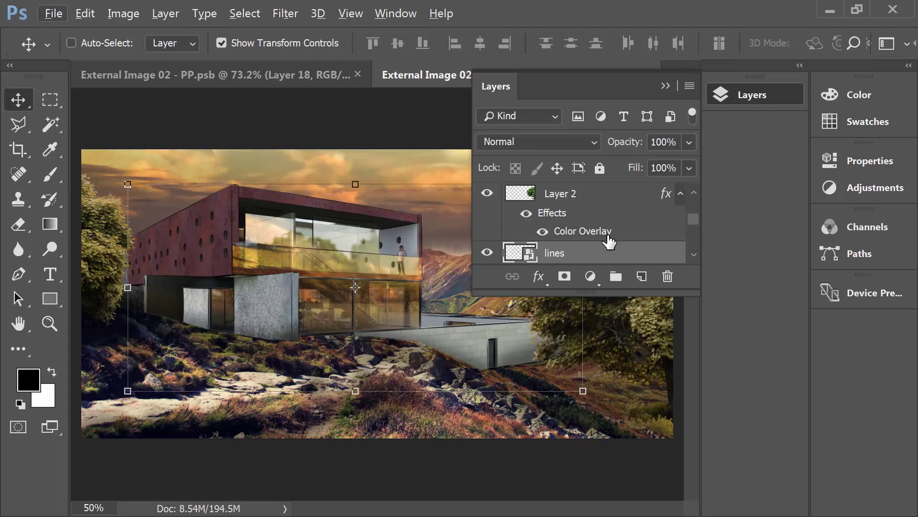
double_click(647, 252)
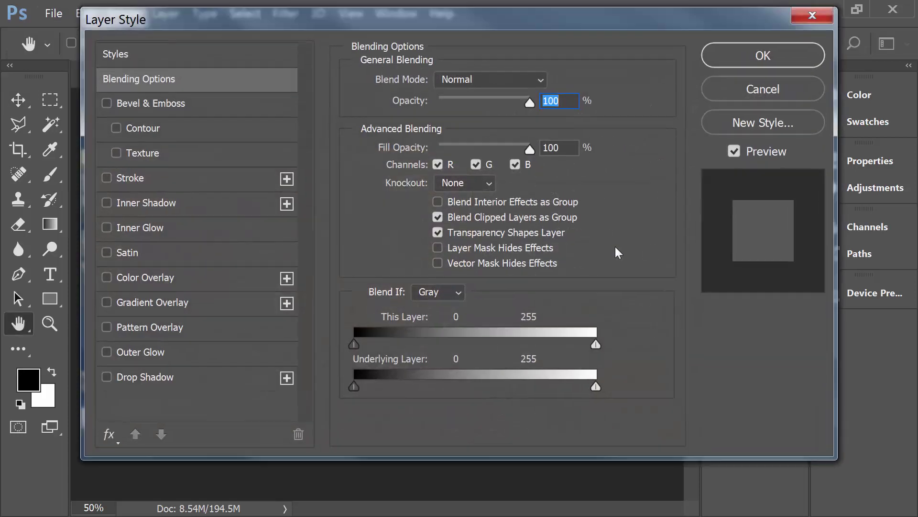
left_click(174, 278)
left_click(545, 84)
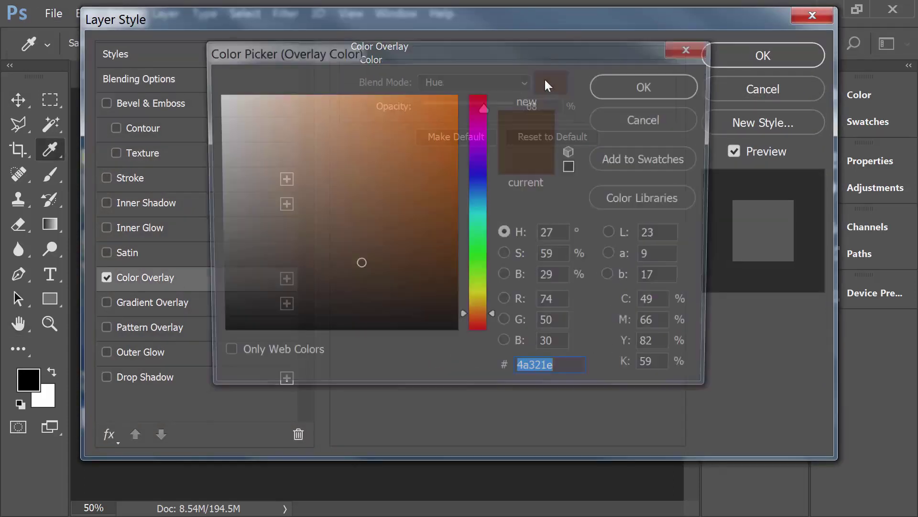
left_click_drag(416, 127, 205, 88)
left_click(621, 86)
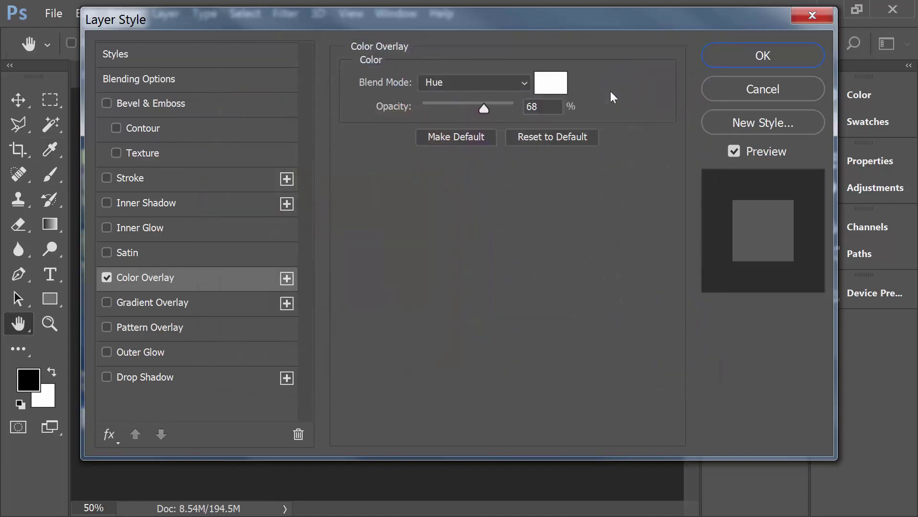
left_click_drag(564, 13, 660, 71)
left_click(601, 128)
left_click(601, 142)
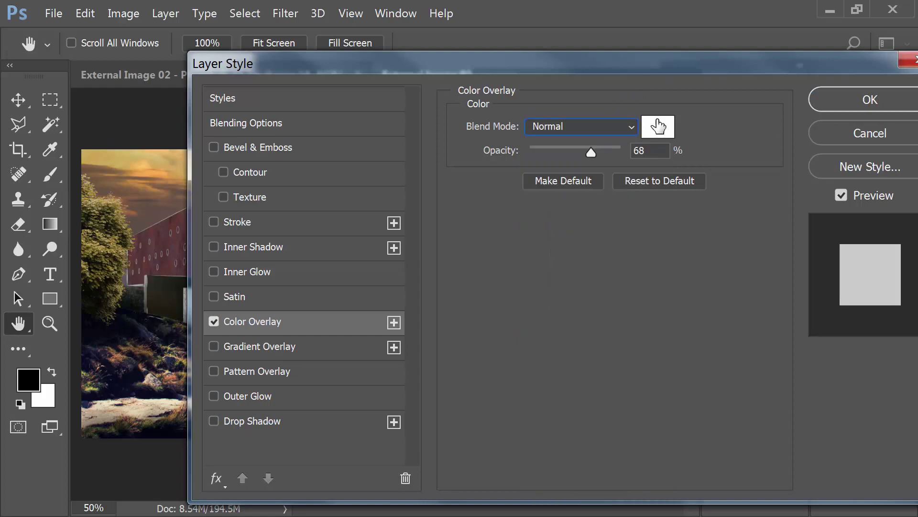
left_click(836, 103)
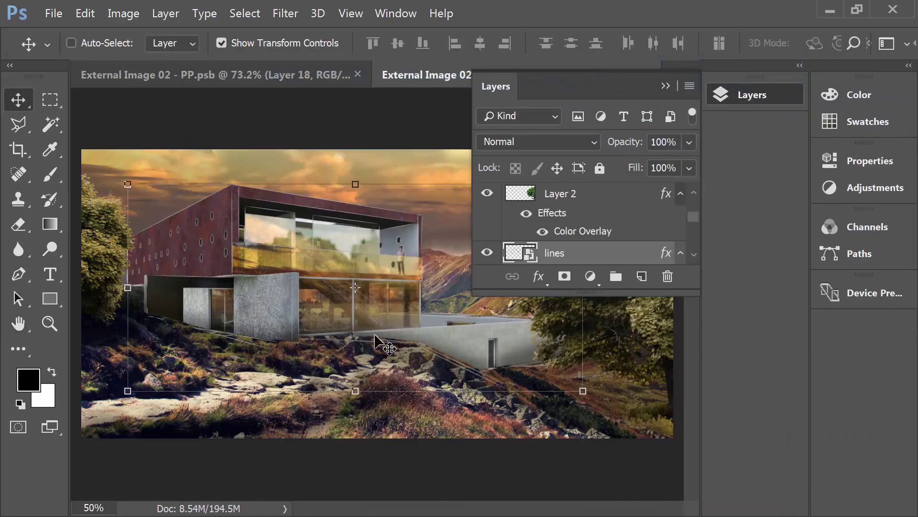
scroll(356, 337, "up", 5)
scroll(232, 221, "down", 3)
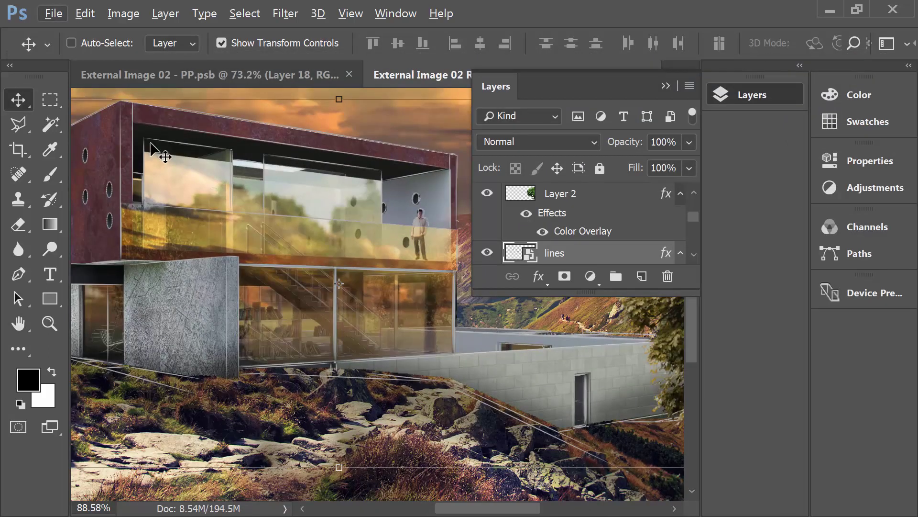
scroll(148, 163, "up", 2)
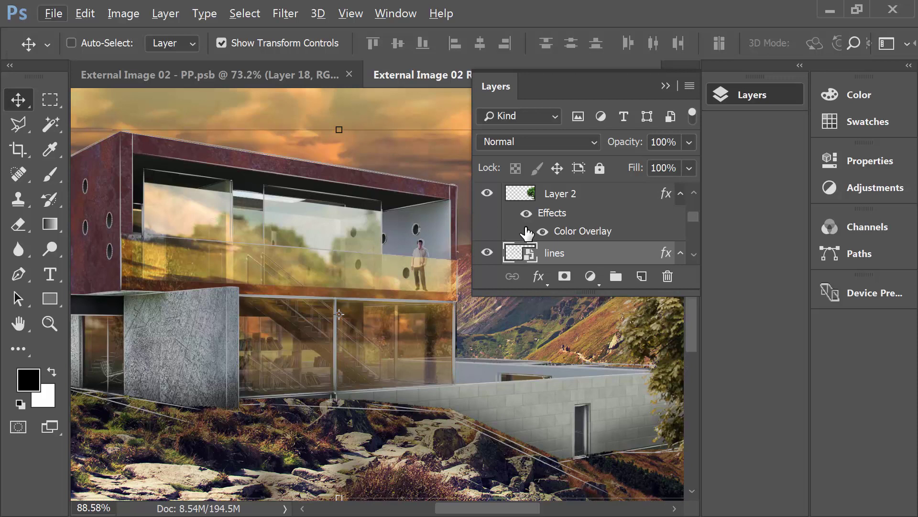
Step: Set the opacity of the lines layer's white Color Overlay to 100%
double_click(613, 251)
left_click(188, 279)
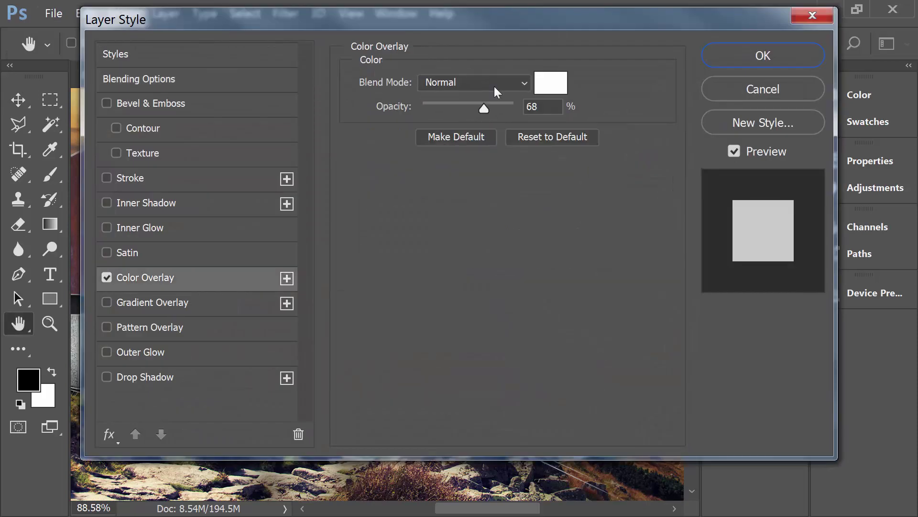
left_click_drag(493, 103, 554, 107)
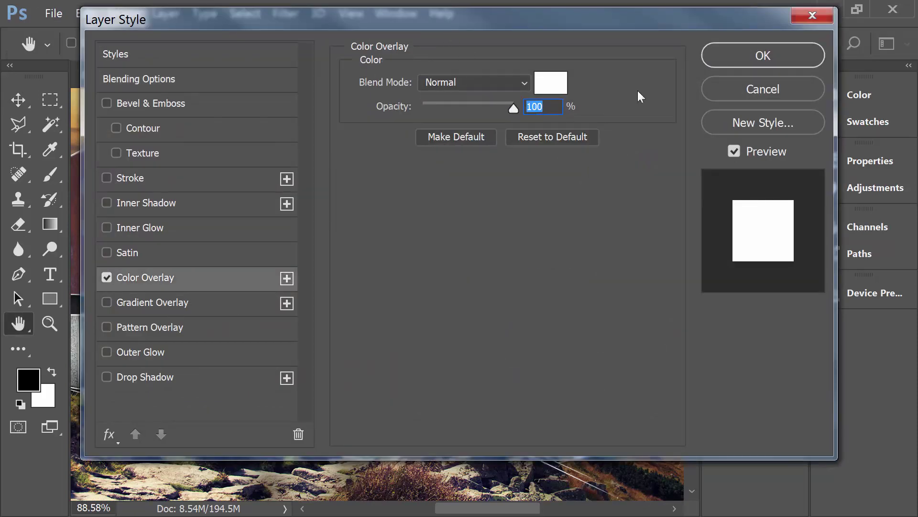
left_click(726, 66)
Step: Examine the white line overlay against the house up close and as a whole image
scroll(377, 196, "down", 5)
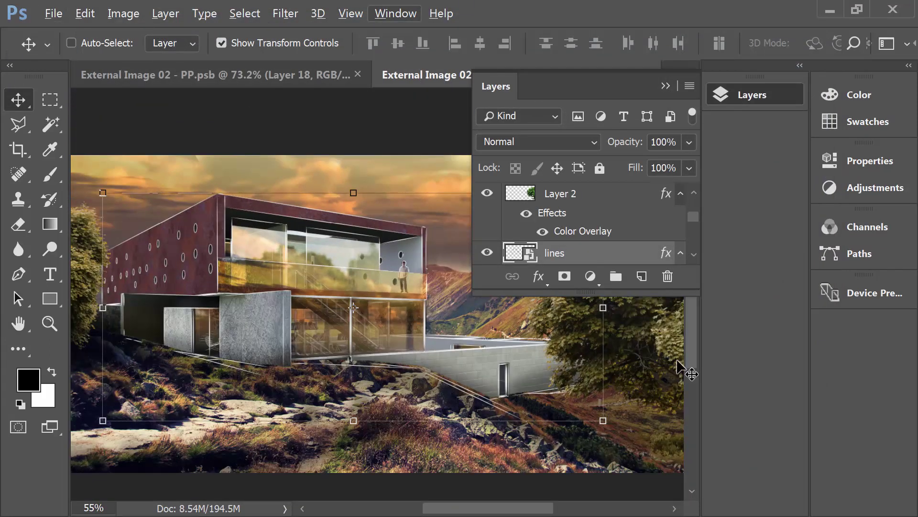
scroll(389, 301, "up", 4)
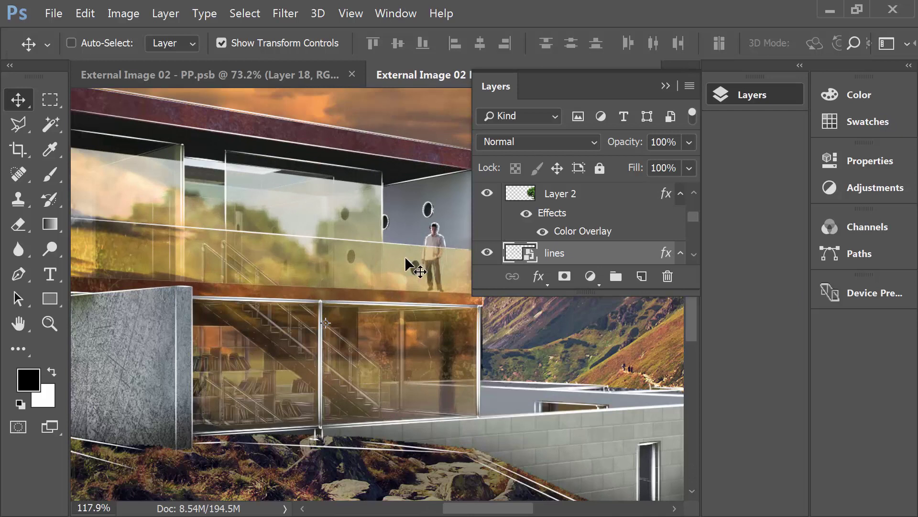
scroll(430, 244, "down", 1)
scroll(380, 269, "down", 2)
scroll(200, 352, "down", 1)
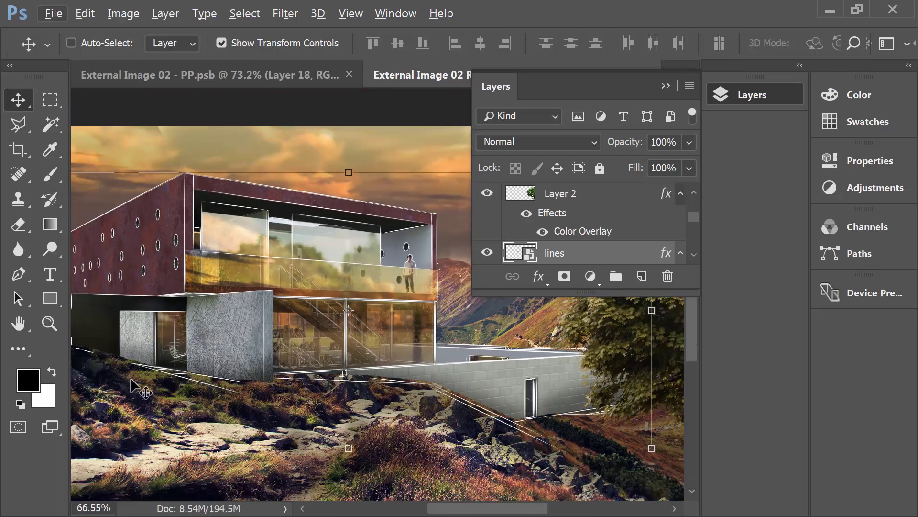
scroll(320, 333, "down", 1)
key("alt")
scroll(93, 318, "up", 3)
scroll(181, 338, "down", 3)
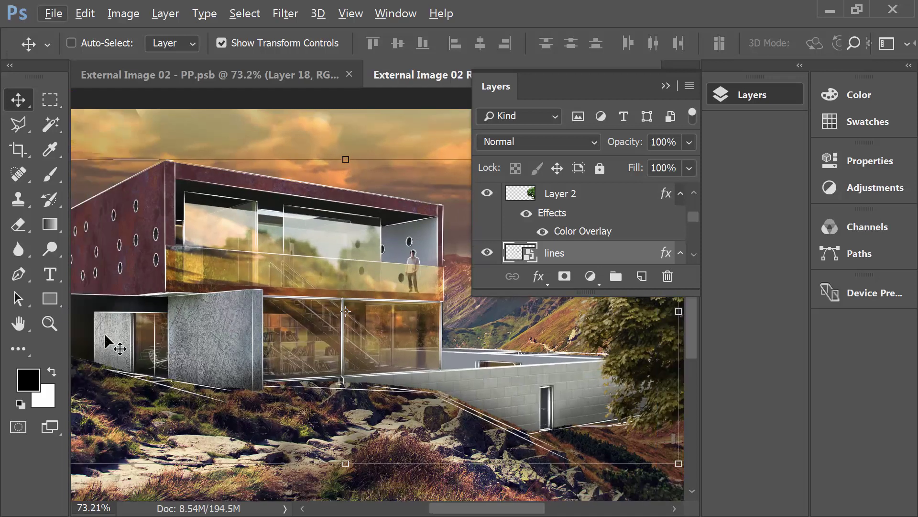
scroll(416, 269, "up", 6)
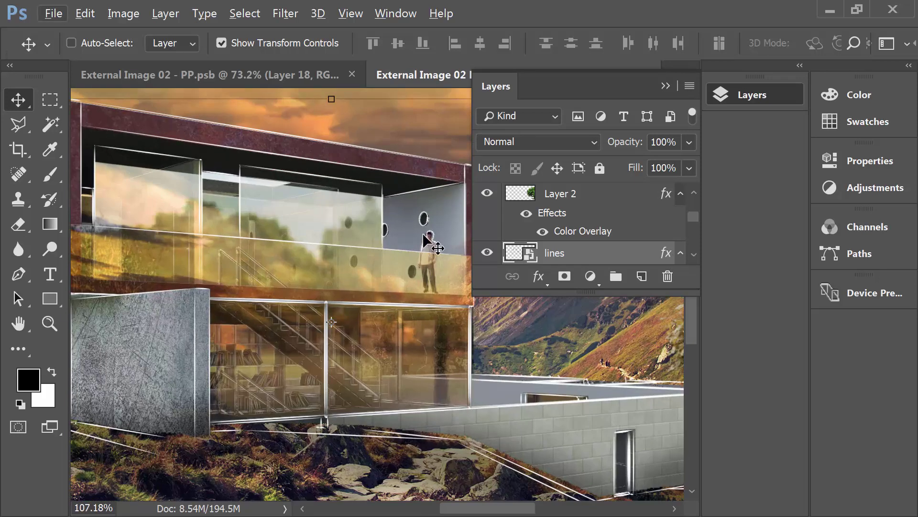
Step: Open the embedded lines artwork in Illustrator, discarding outside changes, and extend the short vertical edge of the lower left wall to the ground
double_click(529, 253)
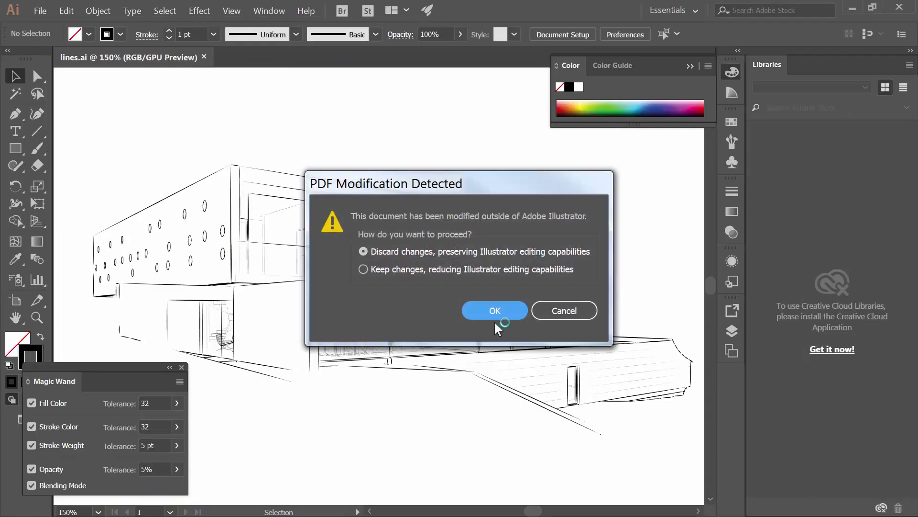
left_click(499, 310)
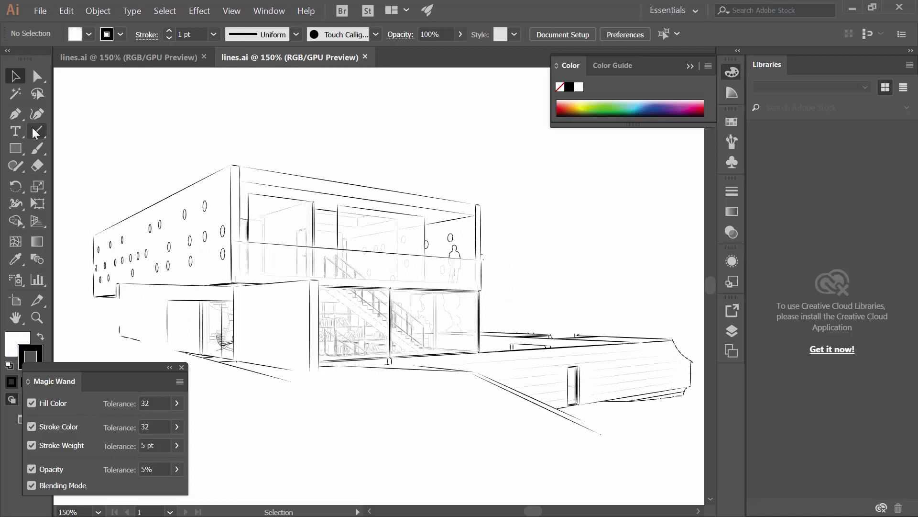
left_click(37, 77)
left_click_drag(119, 298, 119, 330)
left_click(122, 306)
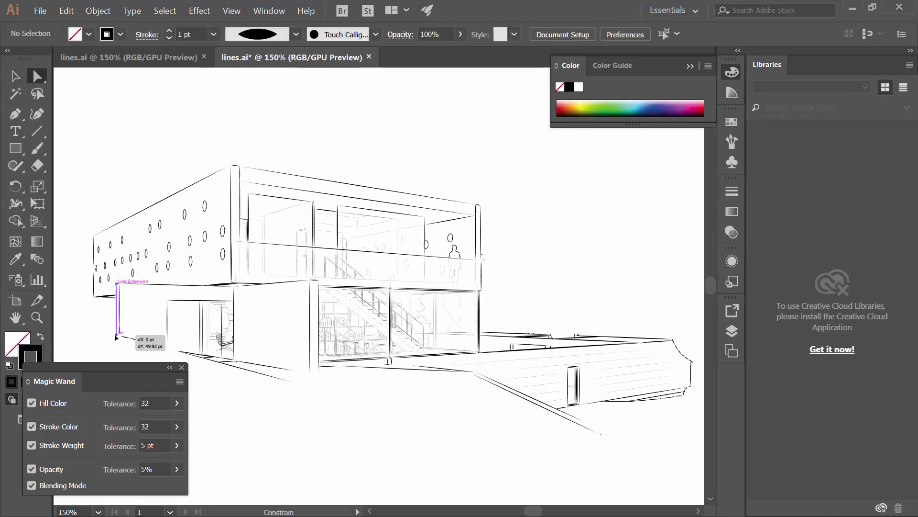
Step: Delete the outline of the person standing on the upper balcony from the line drawing
scroll(454, 247, "up", 6)
left_click_drag(399, 148, 283, 243)
key("Delete")
left_click_drag(407, 275, 283, 443)
key("Delete")
left_click_drag(281, 258, 298, 287)
key("Delete")
left_click_drag(618, 202, 547, 283)
key("Delete")
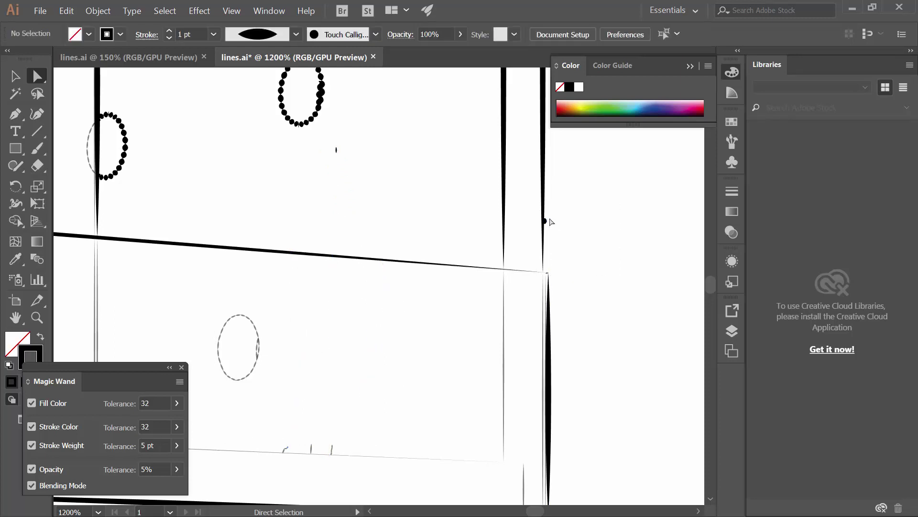
Step: Remove the stray dot and leftover foot strokes around the deleted balcony figure
left_click(549, 223)
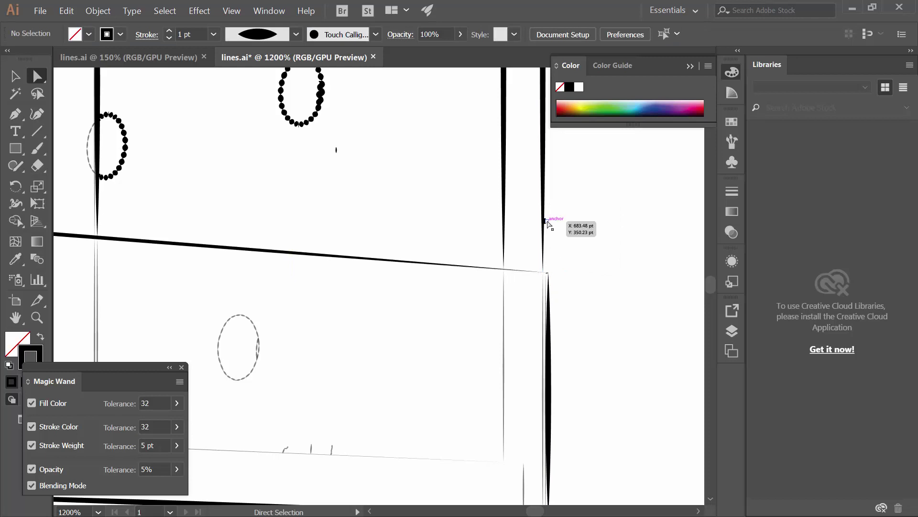
left_click_drag(416, 376, 246, 452)
left_click(394, 327)
scroll(399, 323, "down", 5)
scroll(463, 344, "down", 1)
scroll(463, 337, "down", 9)
scroll(473, 343, "up", 3)
scroll(467, 335, "down", 1)
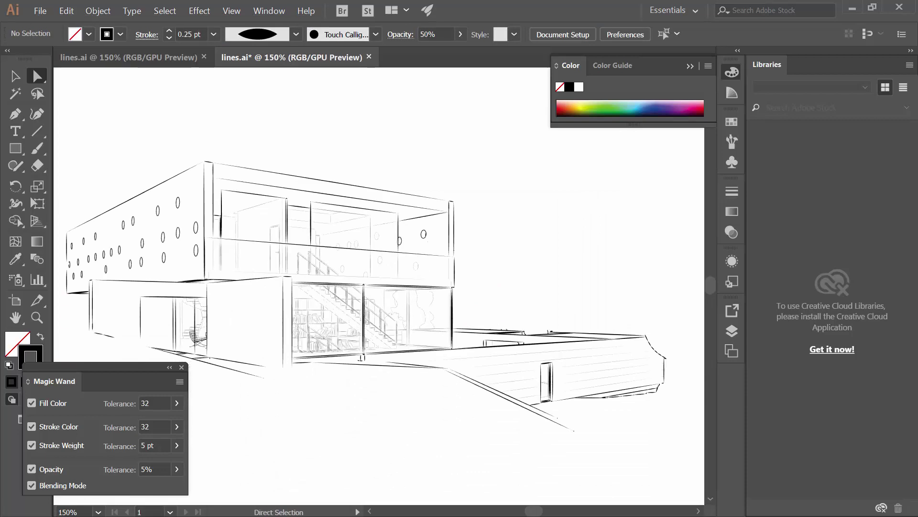
Step: Select all the heavy outline strokes with the Magic Wand and set their stroke weight to 0.75 pt
left_click(16, 98)
left_click(265, 168)
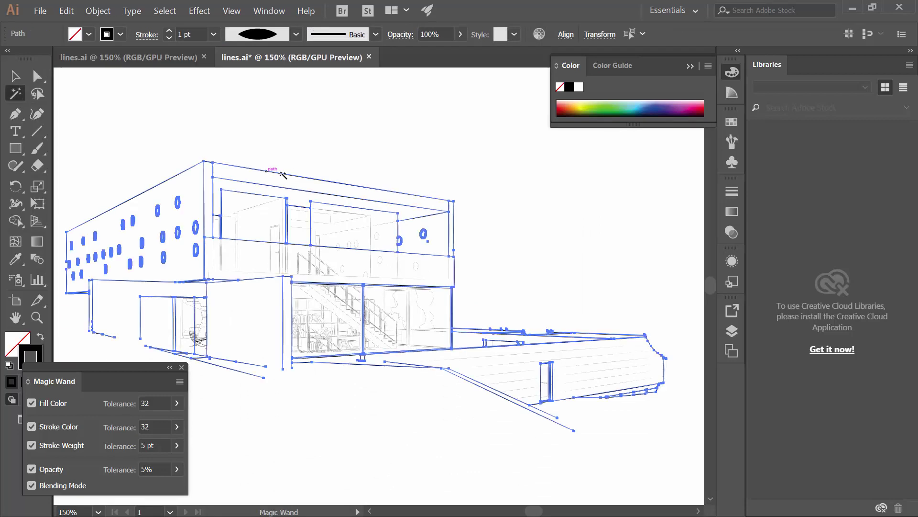
left_click(213, 34)
left_click(235, 81)
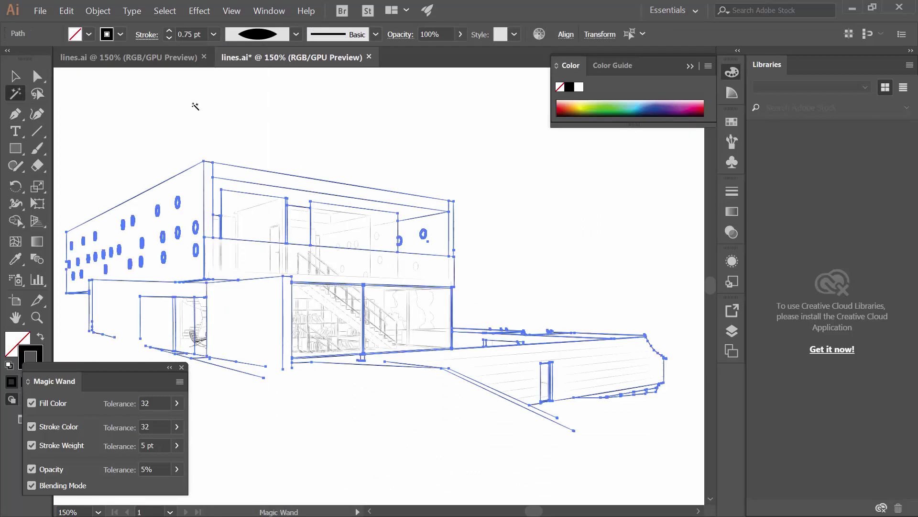
Step: Deselect the strokes, save and close the embedded lines artwork, and return to Photoshop
left_click(15, 79)
left_click(270, 138)
left_click(369, 58)
left_click(467, 286)
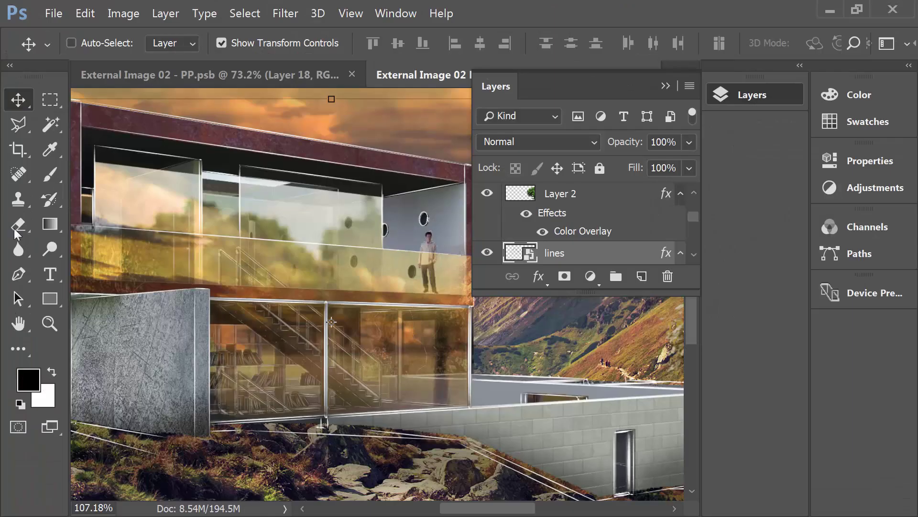
Step: Reopen the embedded lines artwork in Illustrator and delete the outer diagonal ground line below the low wall
scroll(360, 222, "down", 1)
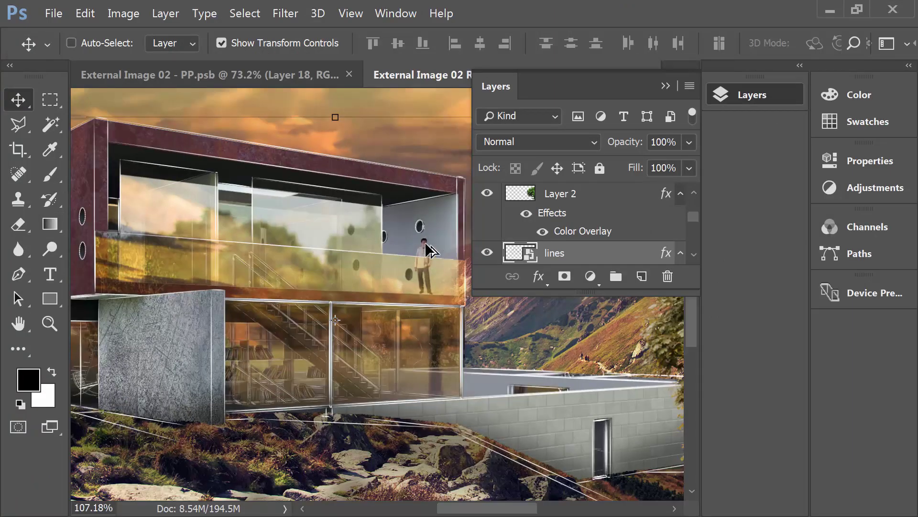
scroll(411, 243, "up", 4)
scroll(454, 240, "down", 1)
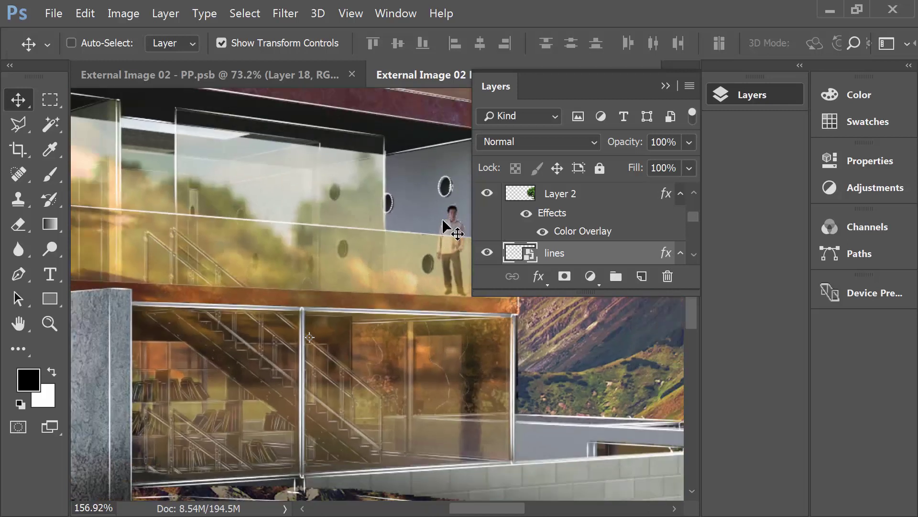
scroll(445, 228, "down", 6)
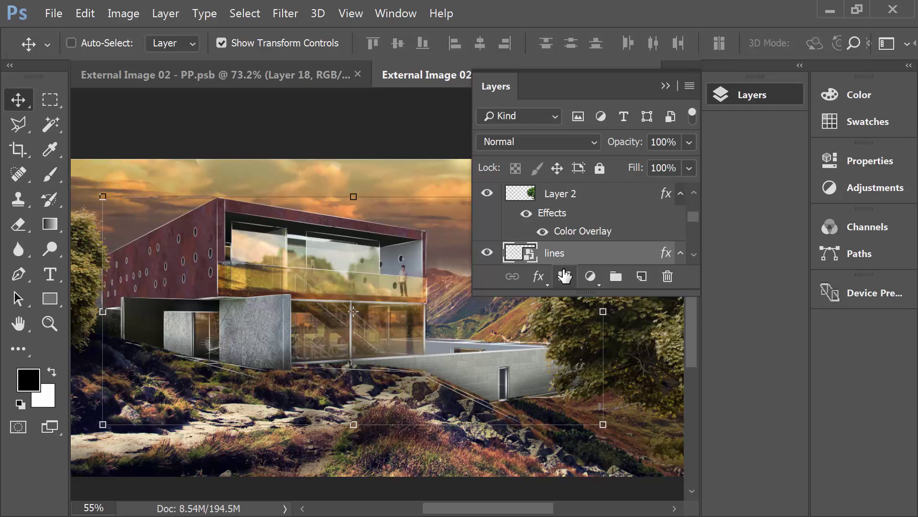
double_click(530, 253)
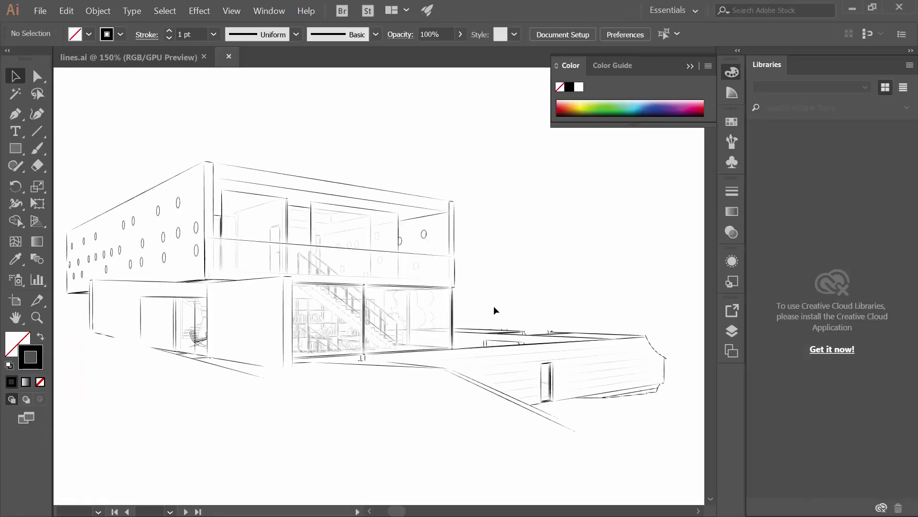
left_click(490, 392)
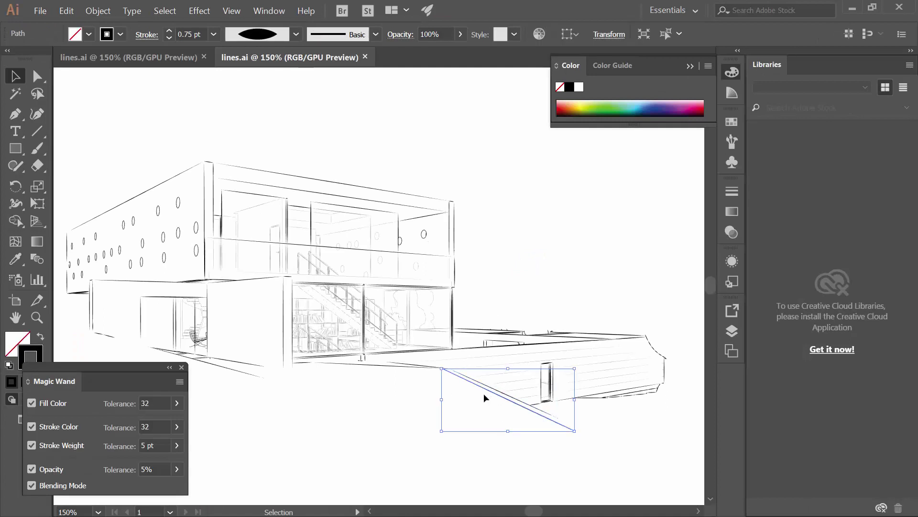
left_click(463, 392)
left_click(404, 365)
left_click(253, 378)
left_click(519, 403)
Step: Delete the jagged edge at the far end of the low wall, save and close the artwork, and return to Photoshop
left_click(676, 395)
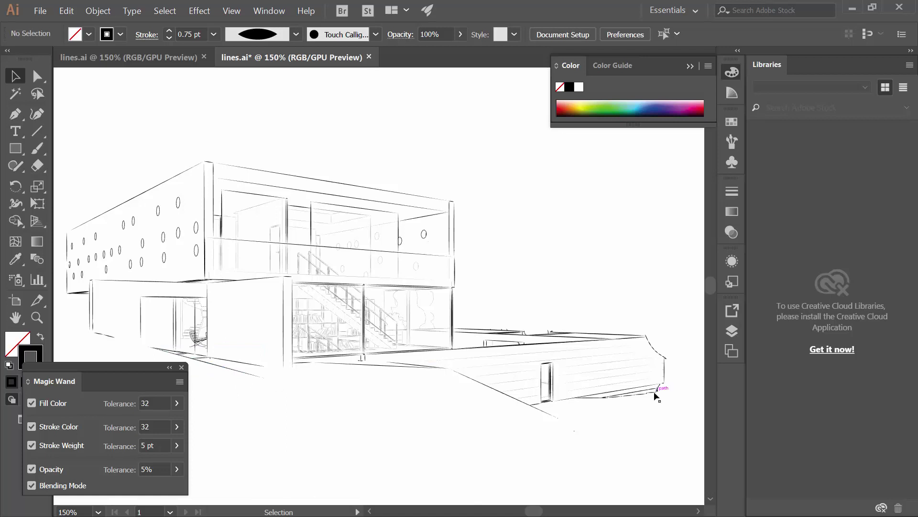
left_click_drag(653, 358, 653, 359)
key("Delete")
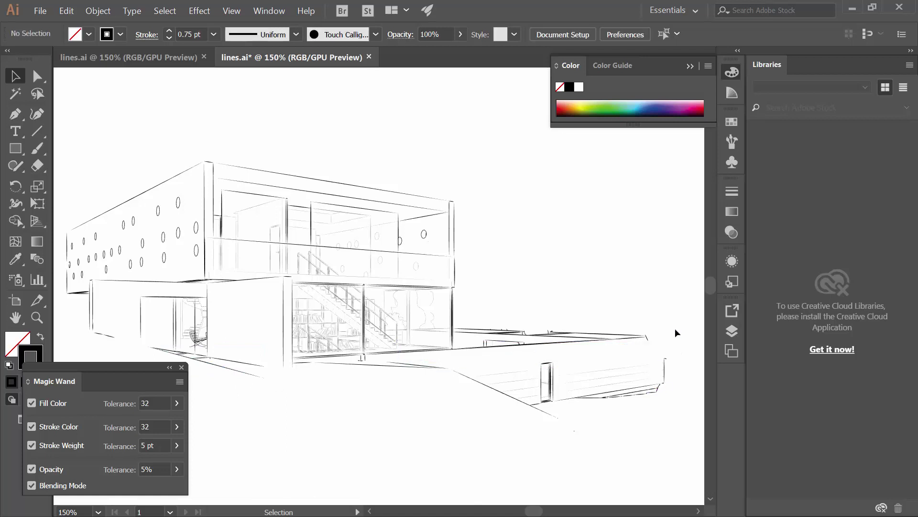
left_click(369, 57)
key("Escape")
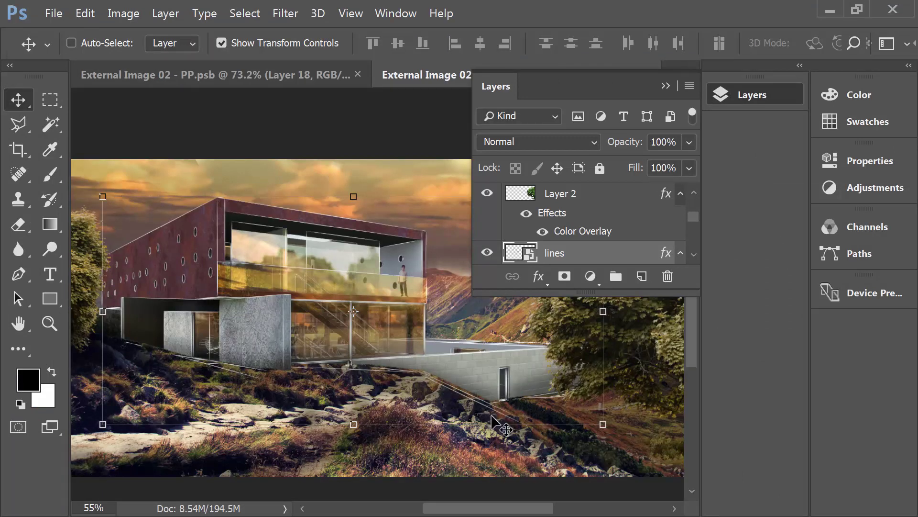
Step: Hide and reshow the lines layer to compare the house with and without the line overlay
scroll(348, 358, "down", 3)
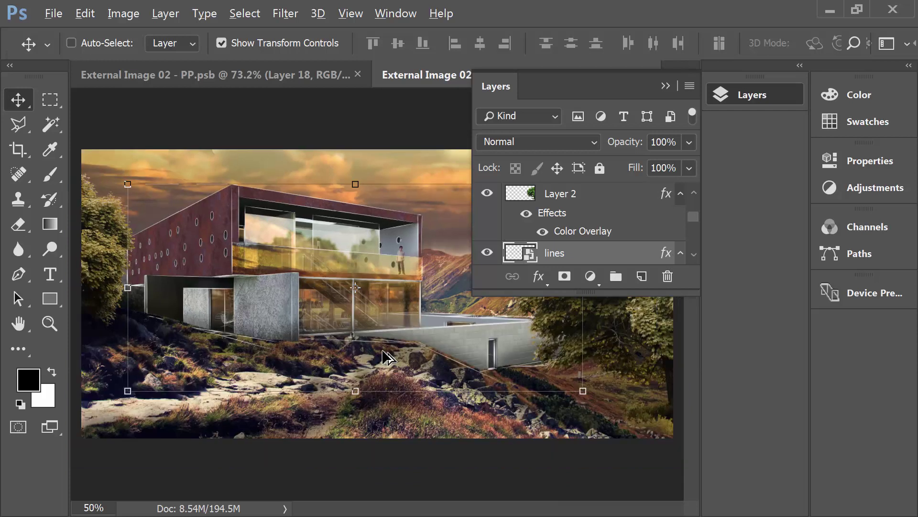
scroll(380, 325, "up", 2)
scroll(383, 329, "up", 5)
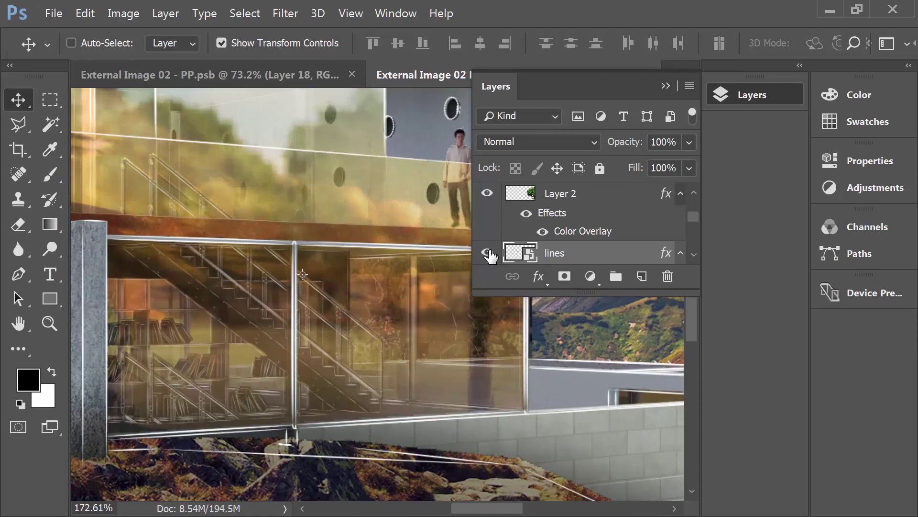
left_click(486, 252)
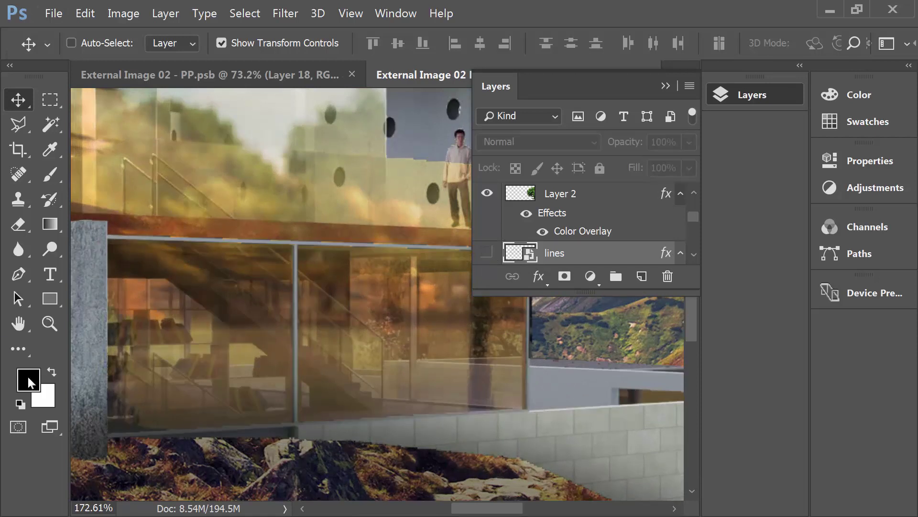
scroll(272, 344, "down", 2)
scroll(272, 343, "down", 3)
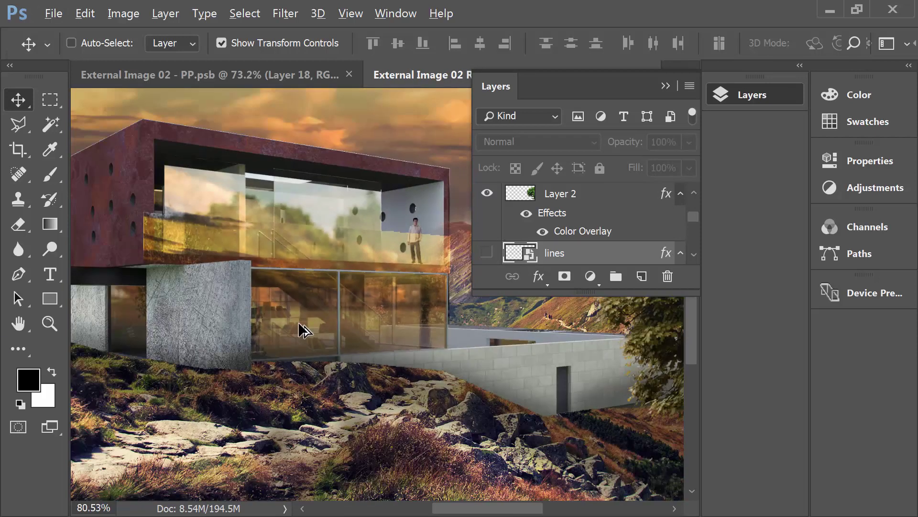
left_click(486, 252)
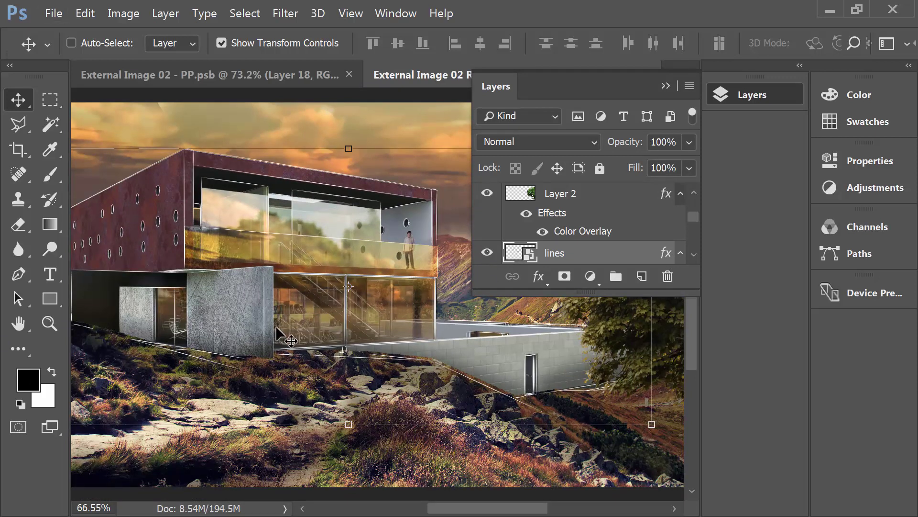
Step: Reduce the lines layer's opacity to 66%
scroll(287, 322, "up", 2)
left_click(688, 142)
left_click_drag(687, 165, 658, 163)
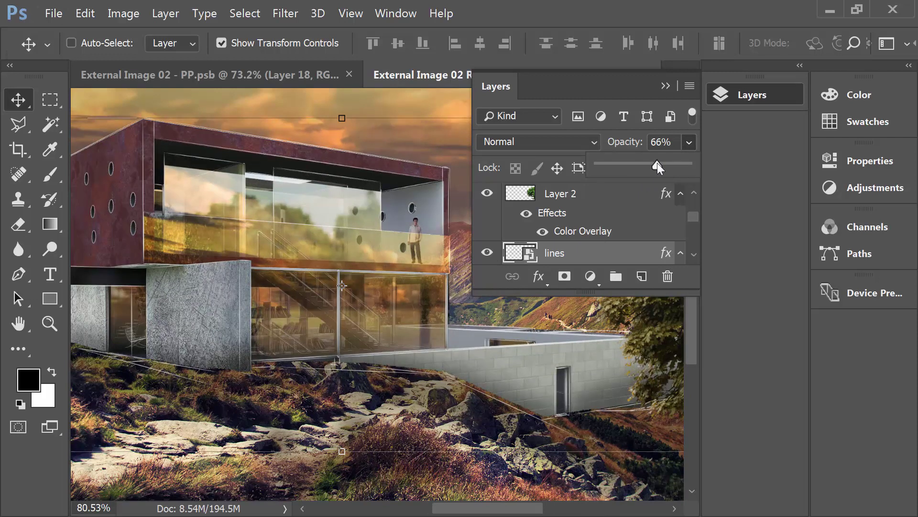
Step: Toggle the lines layer off and on to compare the softened overlay with the plain image
scroll(348, 294, "down", 3)
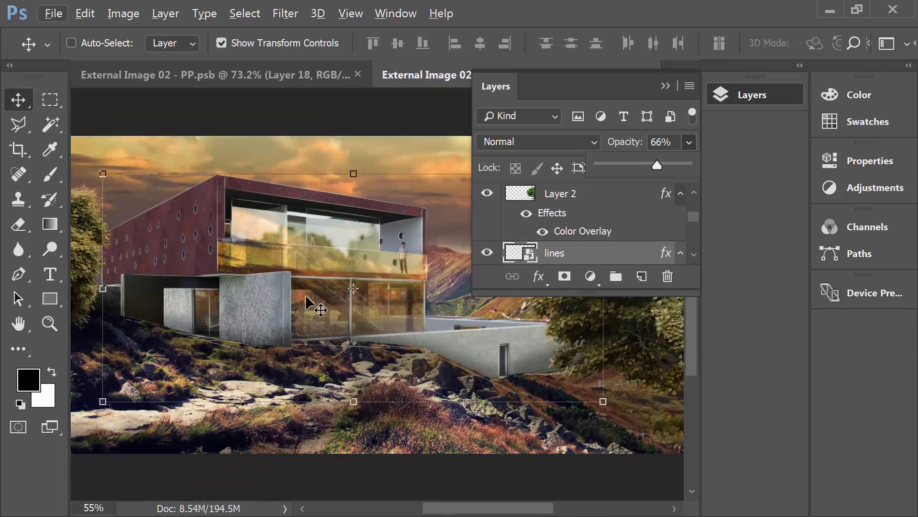
left_click(487, 254)
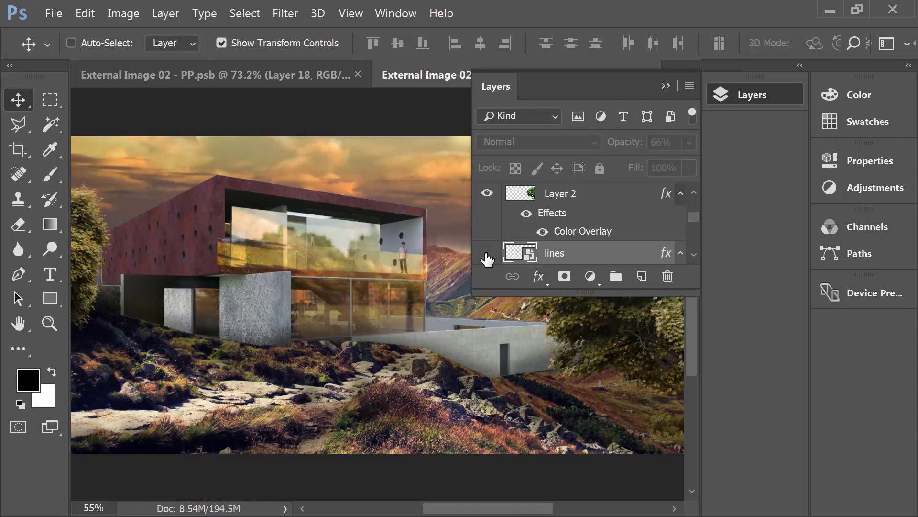
left_click(487, 255)
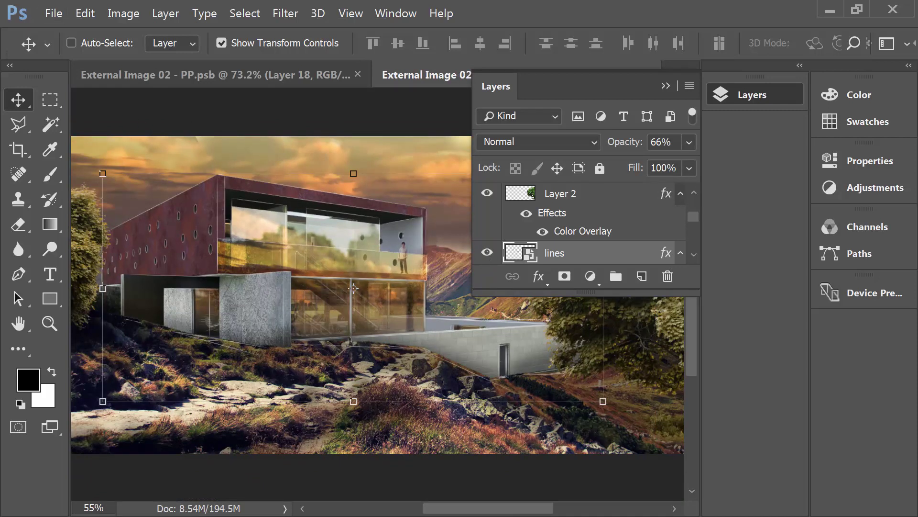
Step: Collapse the Layers panel to uncover the whole house image
scroll(228, 409, "down", 2)
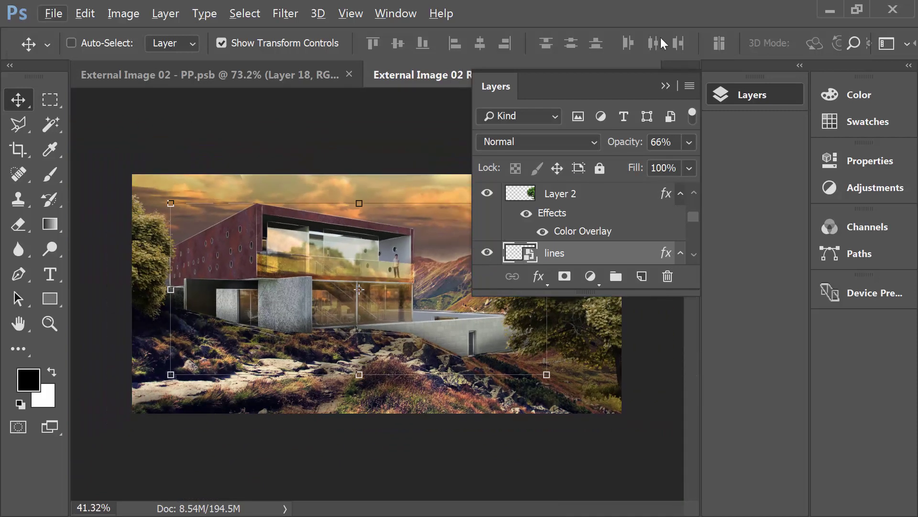
left_click(666, 86)
scroll(467, 281, "up", 2)
scroll(467, 281, "down", 1)
key("alt")
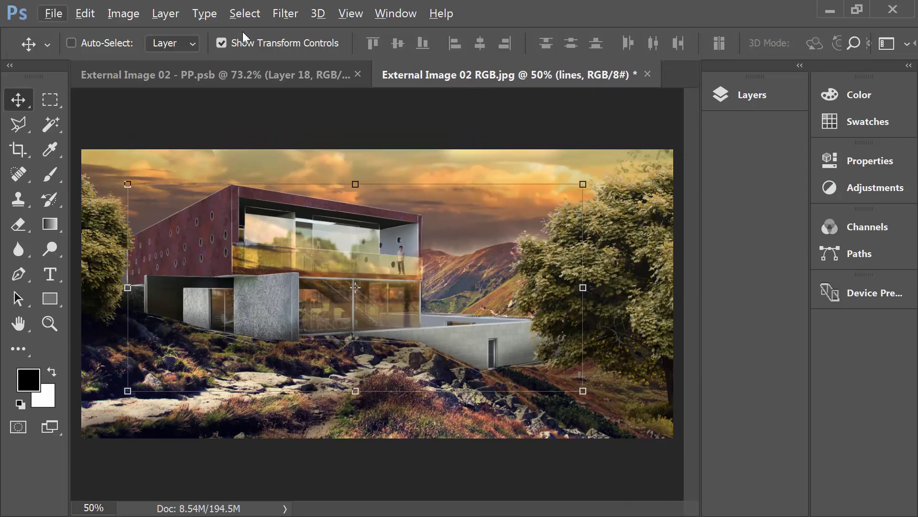